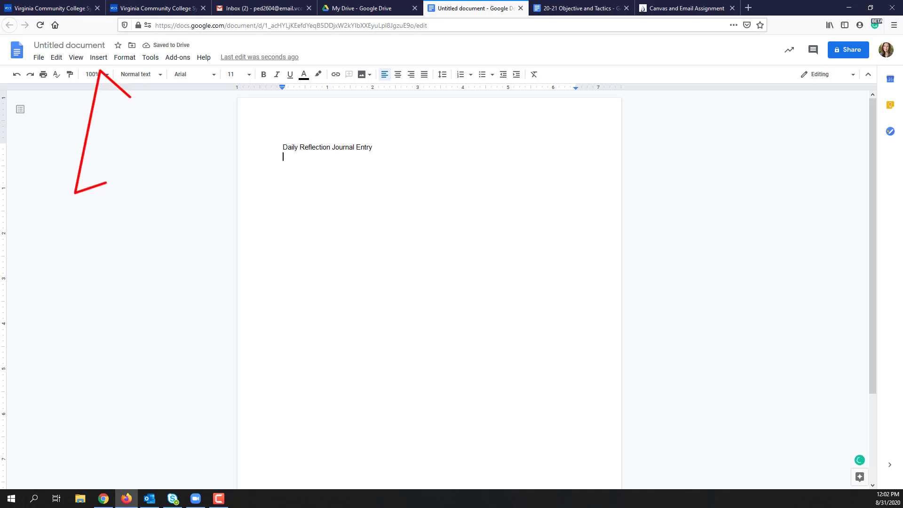
- Insert a table of two columns and six rows below the heading, with the column headers Day and Journal Entry
click(98, 58)
mouse_move(105, 94)
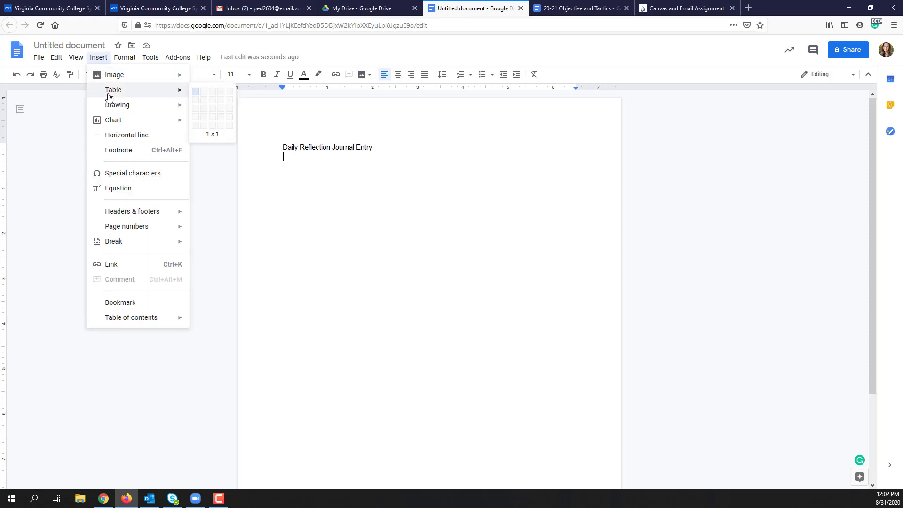
click(205, 137)
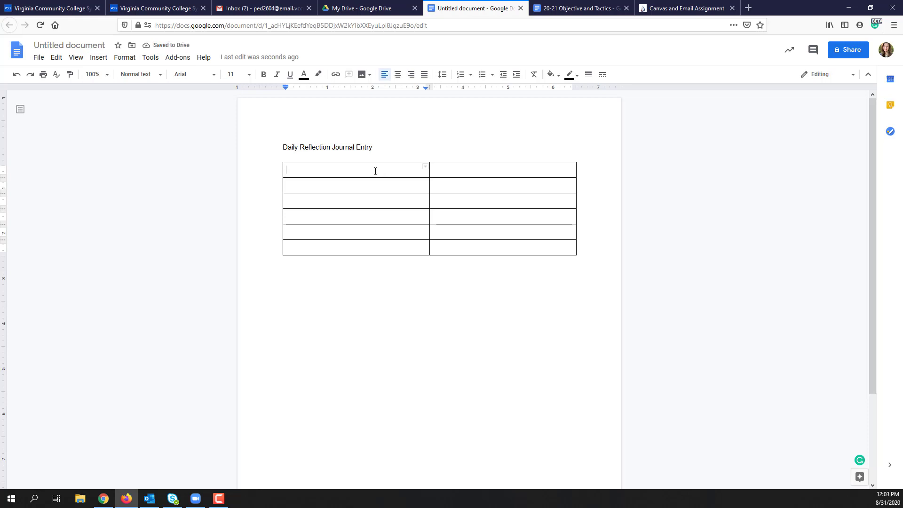
text(Day)
click(463, 172)
text(Journal Entry)
- Fill the Day column with Monday, Tuesday, Wednesday, Thursday and Friday, and narrow that column to fit the day names
click(314, 189)
text(Monday)
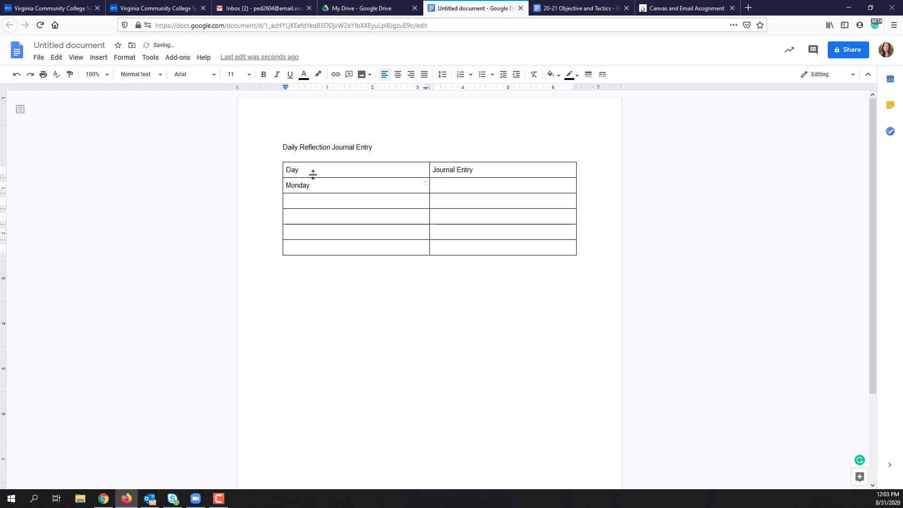
click(302, 199)
text(Tuesday)
click(295, 217)
text(We)
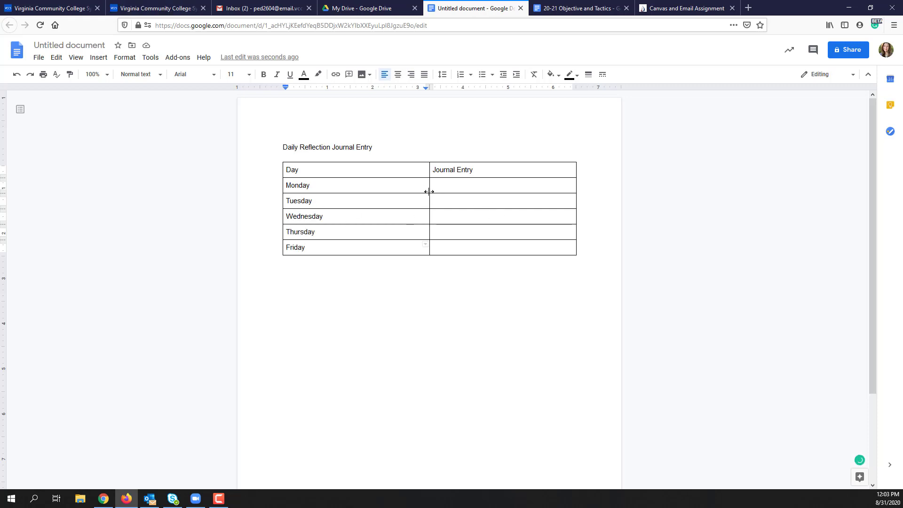
drag(429, 191, 348, 194)
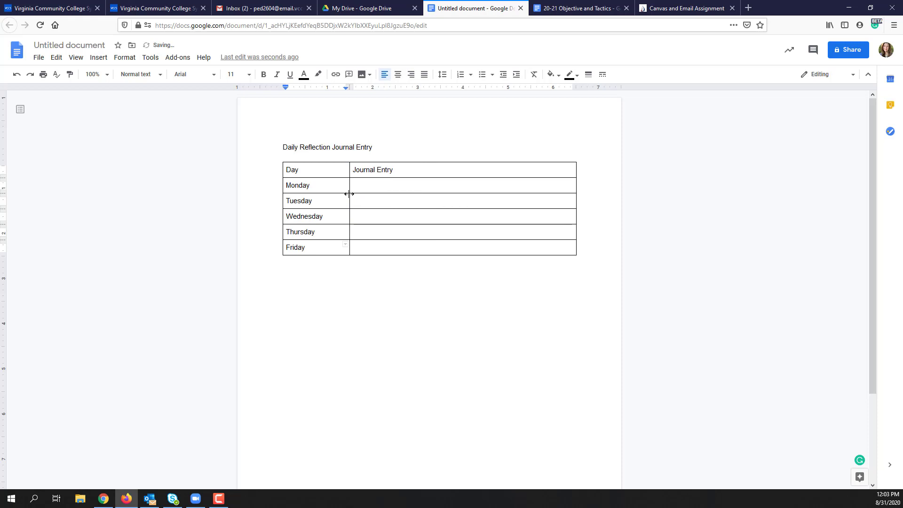
click(357, 185)
- Name the document Daily Reflection Journal Entry
click(75, 45)
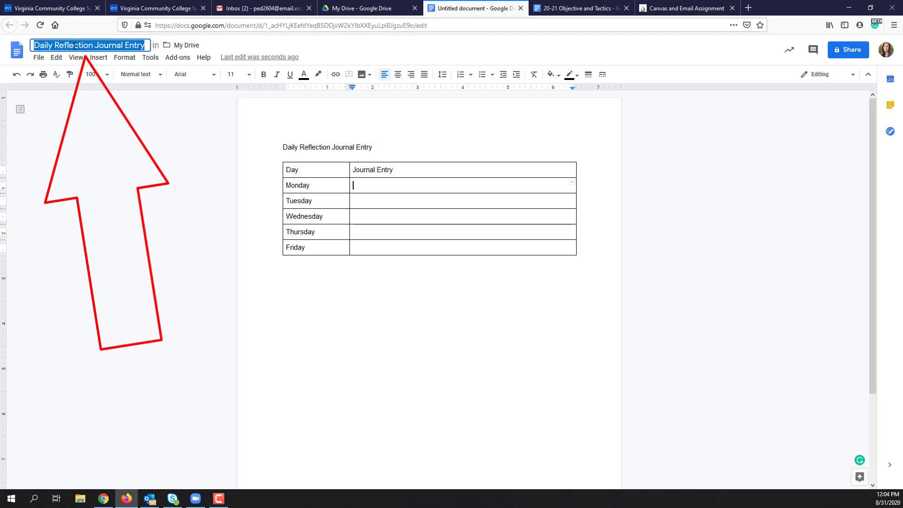
click(483, 127)
- Apply the Title style to the heading line above the table and center it
drag(373, 147, 264, 145)
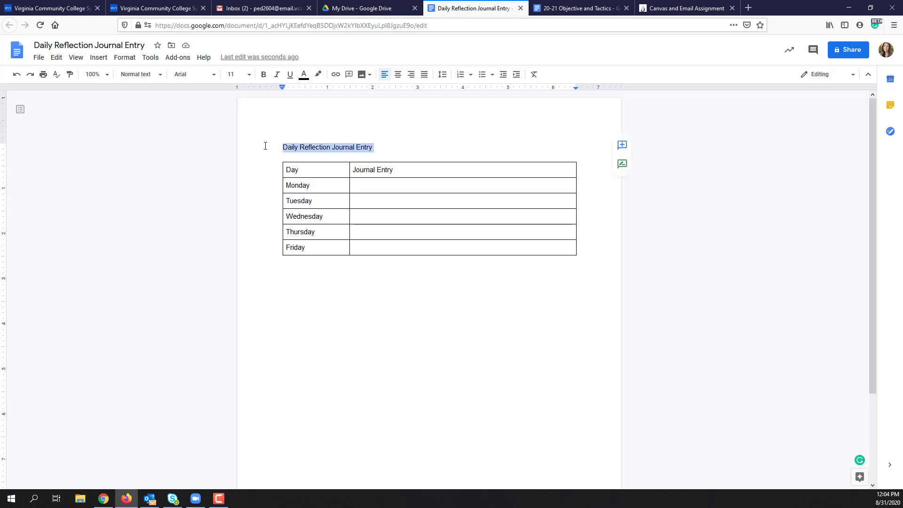
click(138, 74)
click(151, 123)
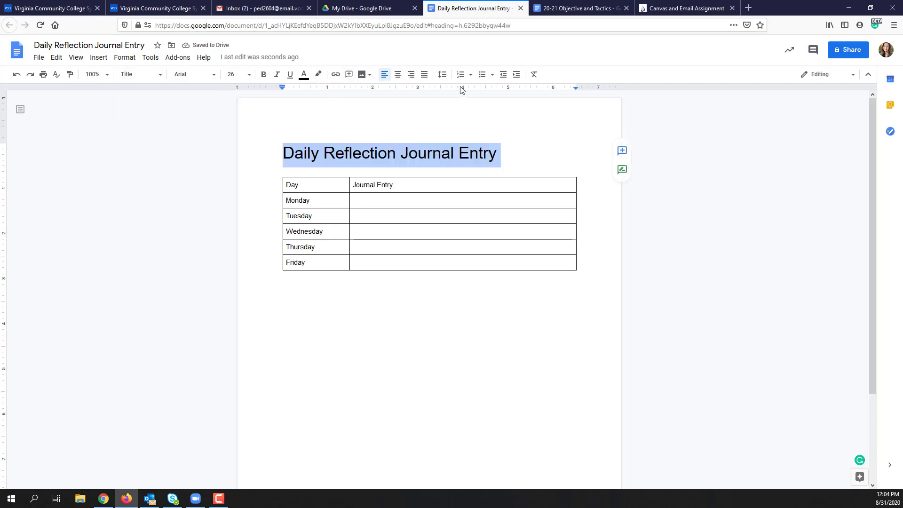
click(397, 74)
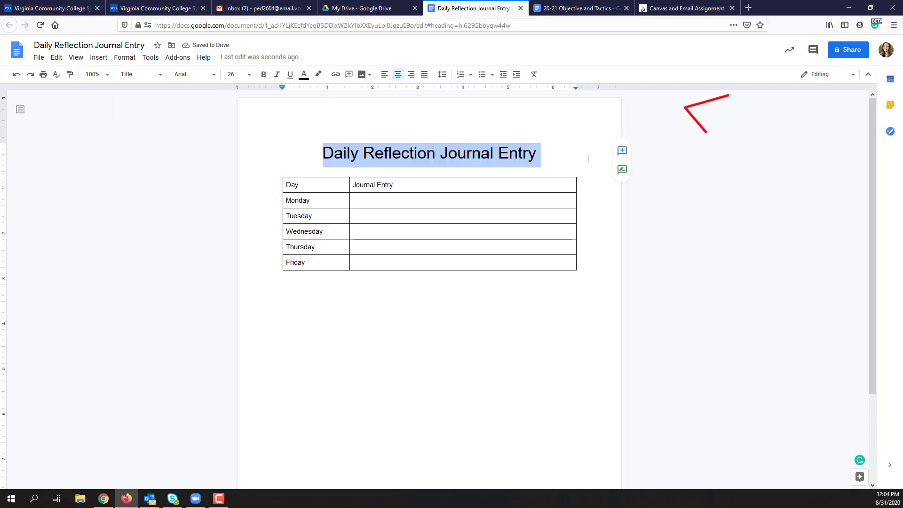
- Set the document's link sharing to Anyone with the link, and copy the sharing link
click(848, 50)
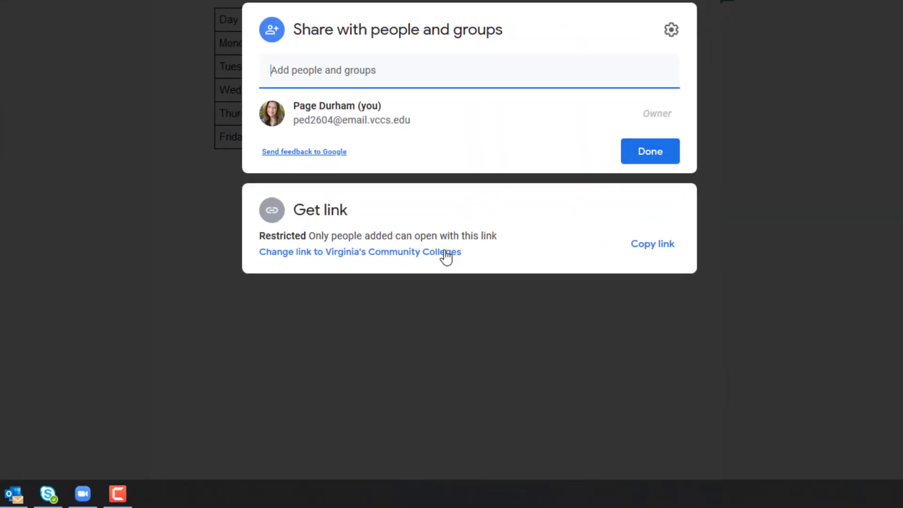
click(370, 254)
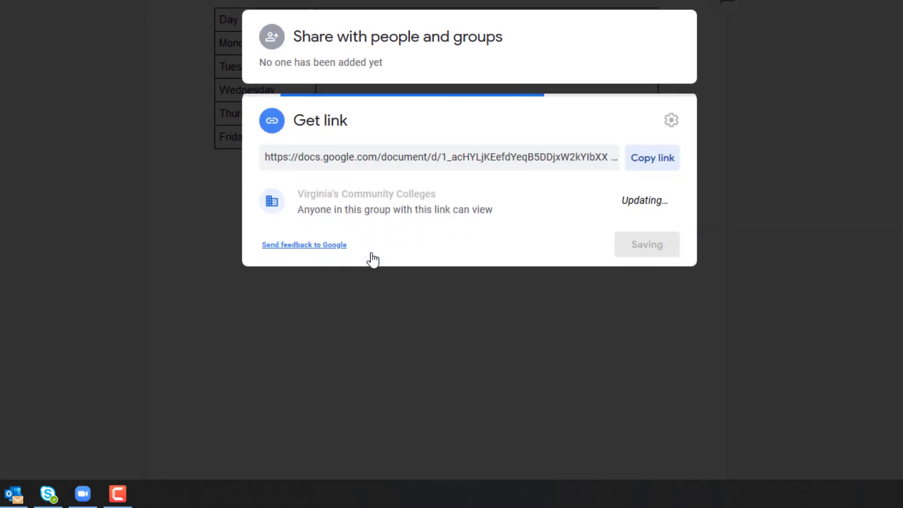
click(425, 194)
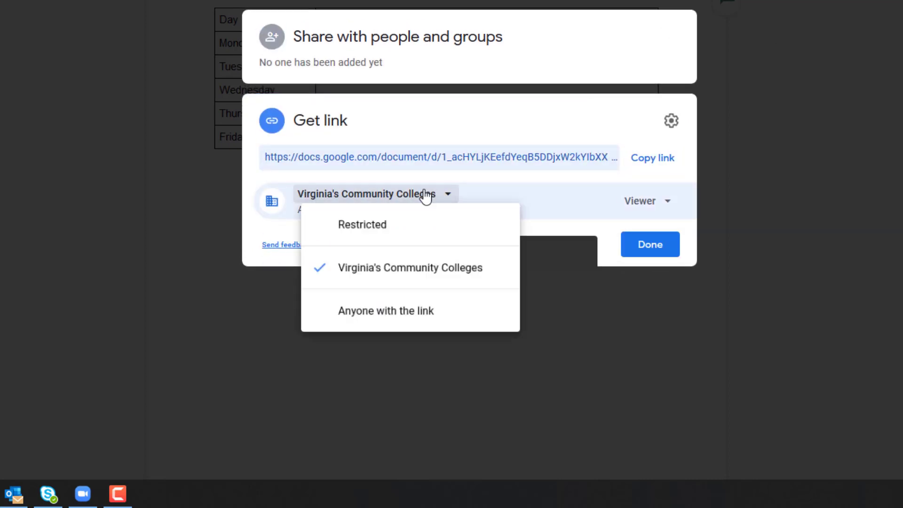
click(384, 328)
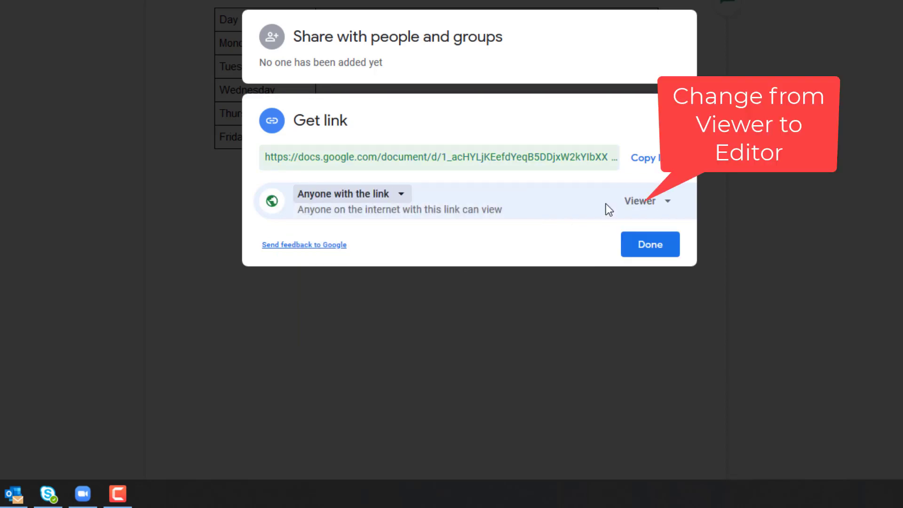
click(652, 161)
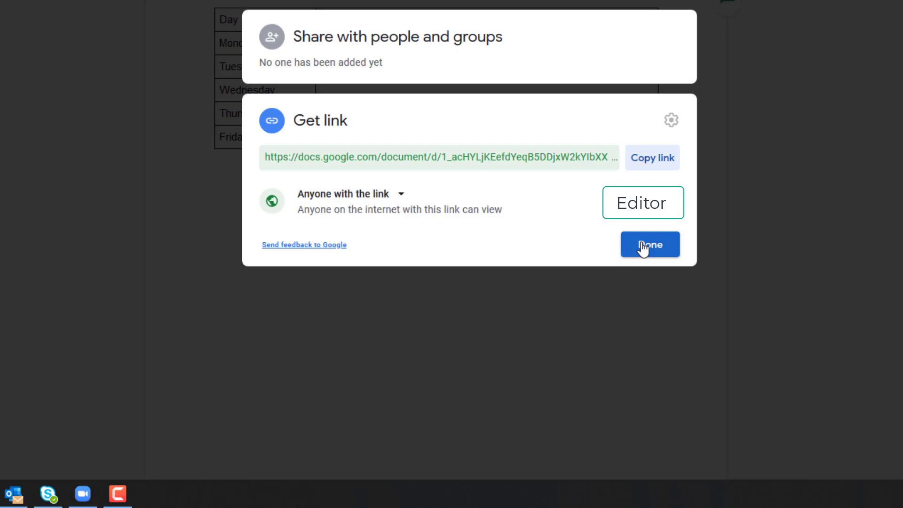
click(643, 248)
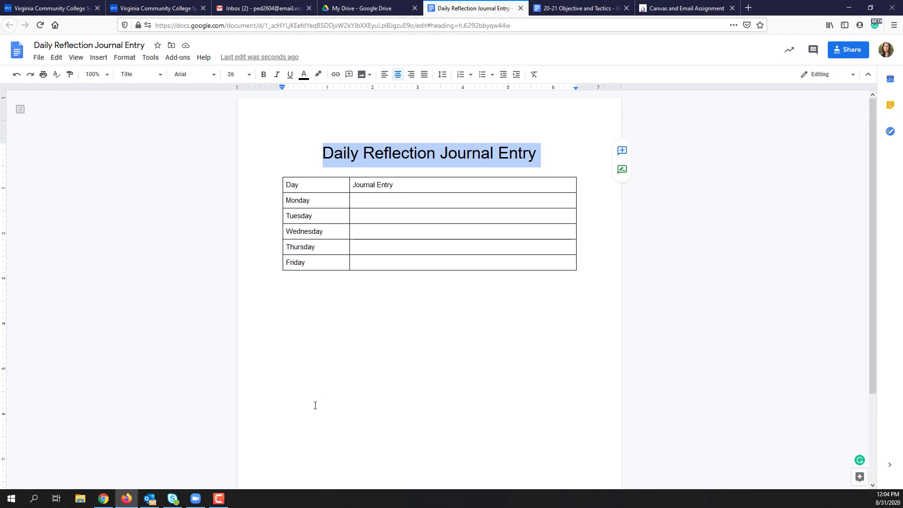
- Open Notepad and paste the copied sharing link into the empty file
click(36, 503)
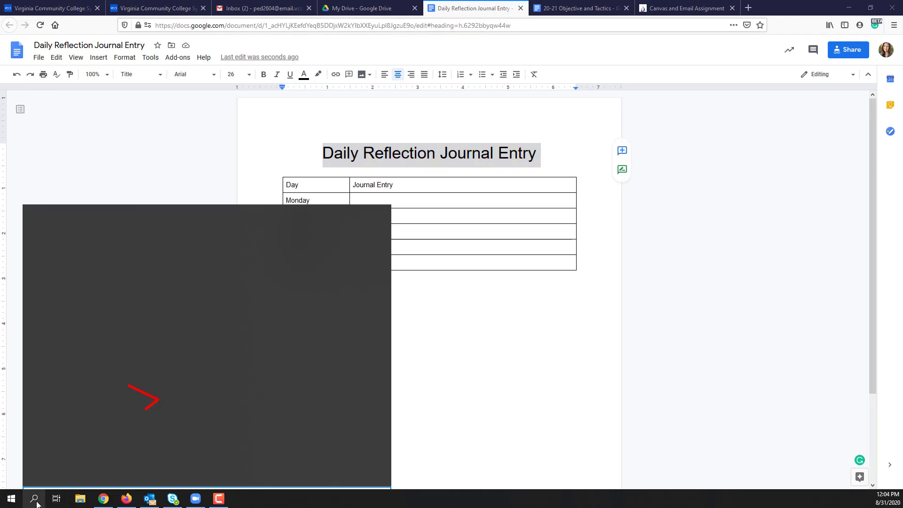
text(notep)
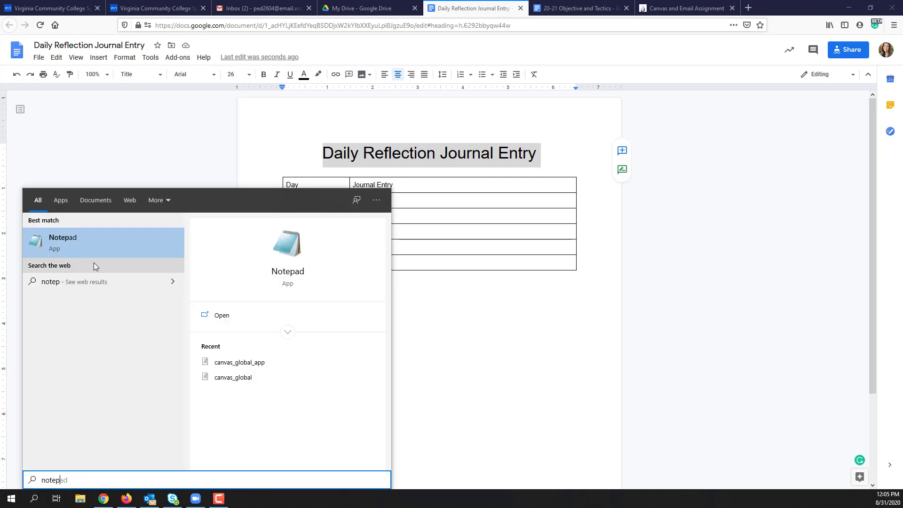
click(78, 241)
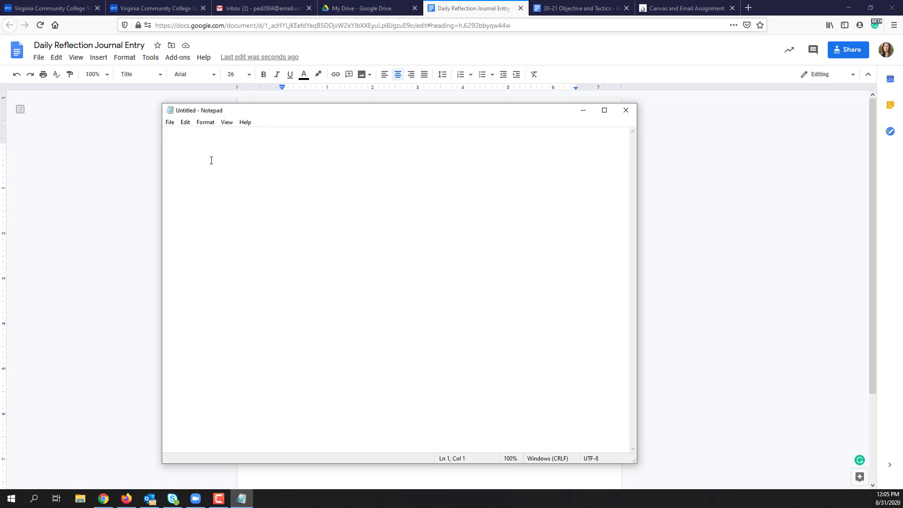
key(ctrl+v)
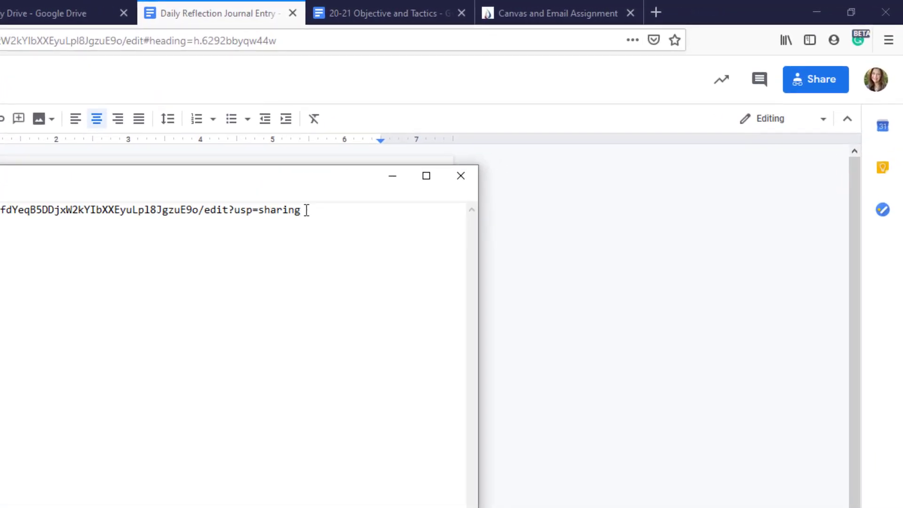
- Replace the link's ending edit?usp=sharing with copy
drag(303, 209, 204, 210)
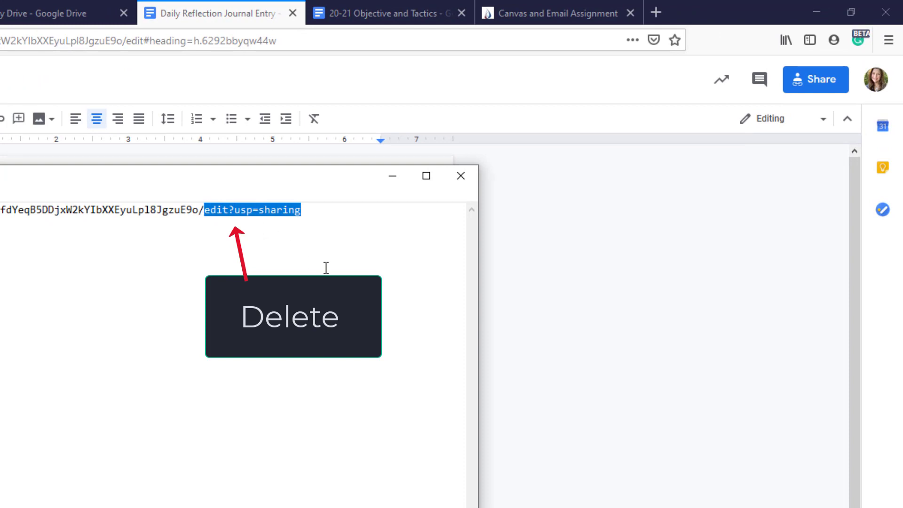
key(Delete)
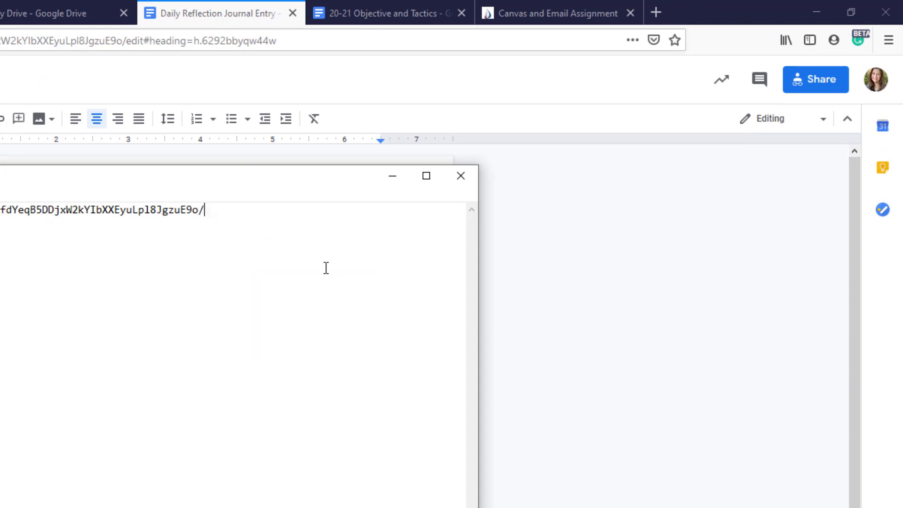
text(copy)
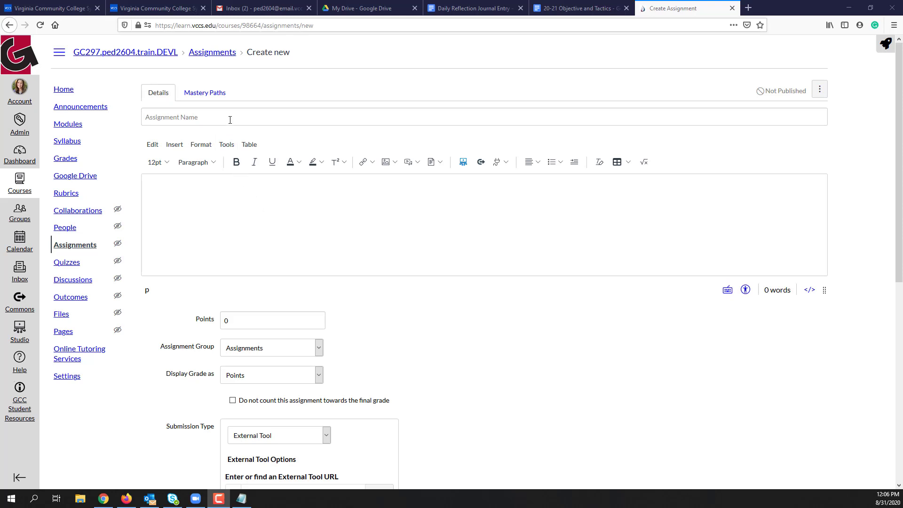
- Name the new Canvas assignment Week 1 Daily Journal Entry and write instructions in its description for copying the Google Doc
click(230, 118)
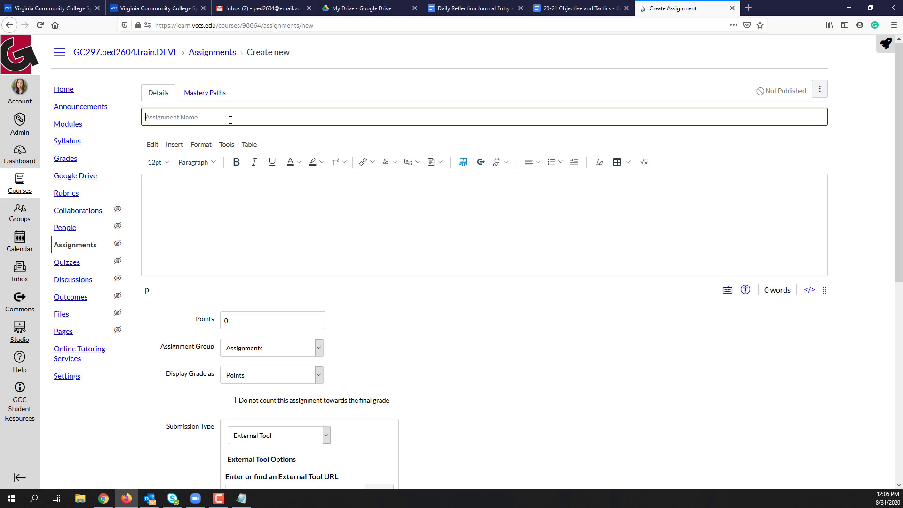
text(Week 1)
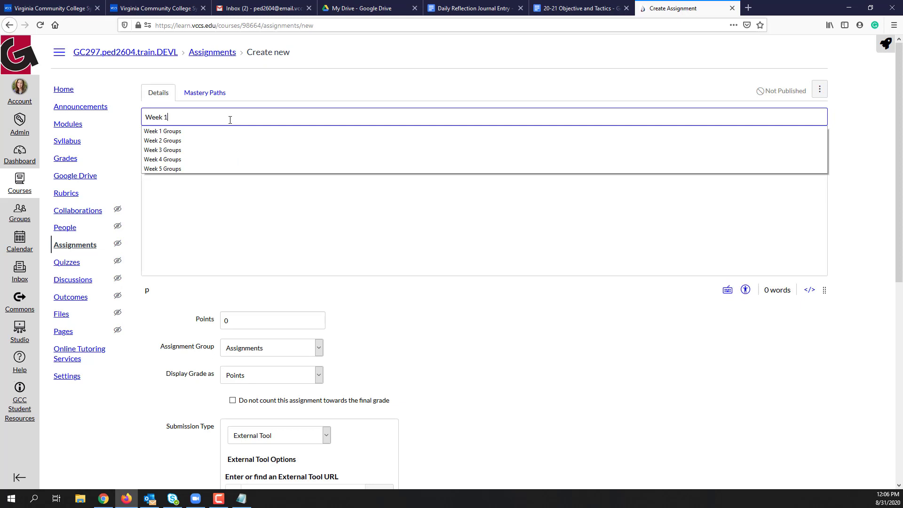
text( Daily Journal Entry)
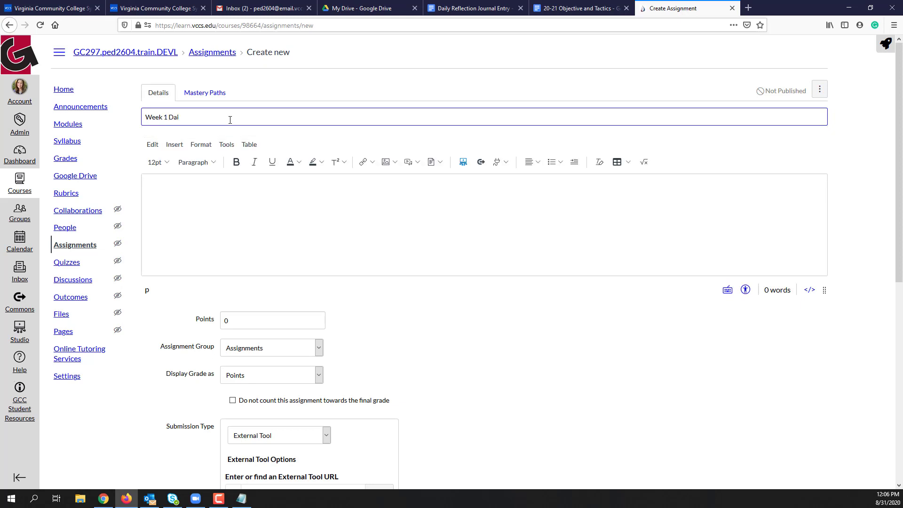
click(181, 187)
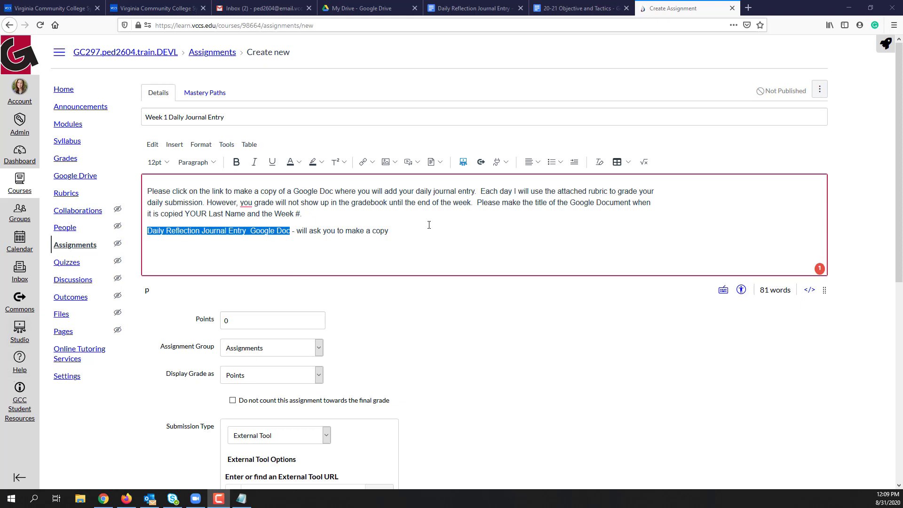
click(363, 165)
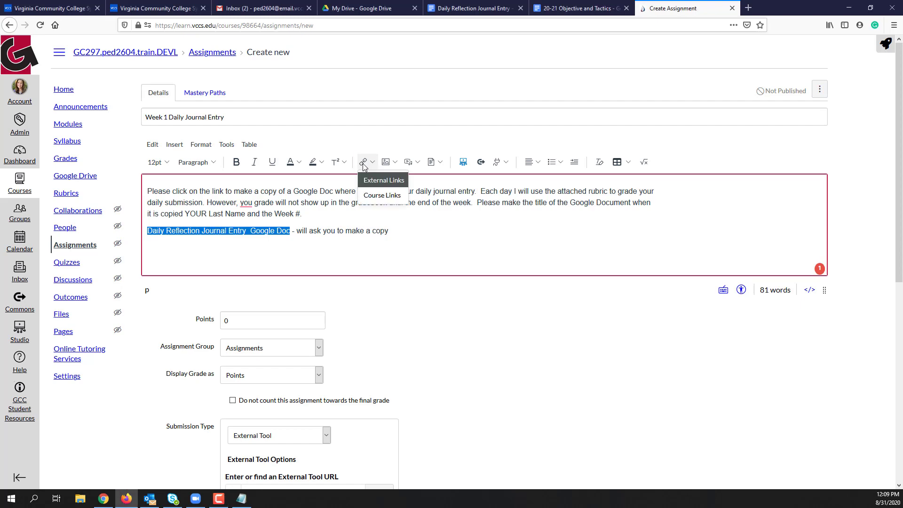
click(366, 182)
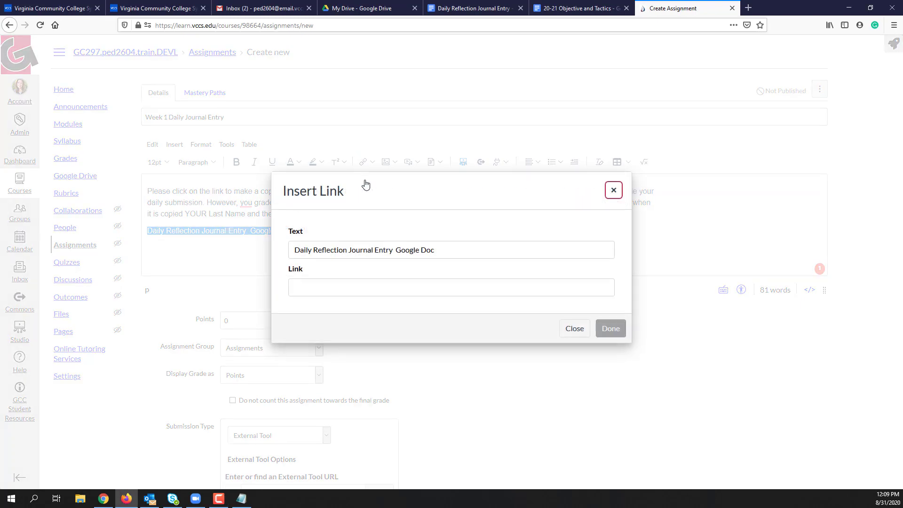
click(313, 290)
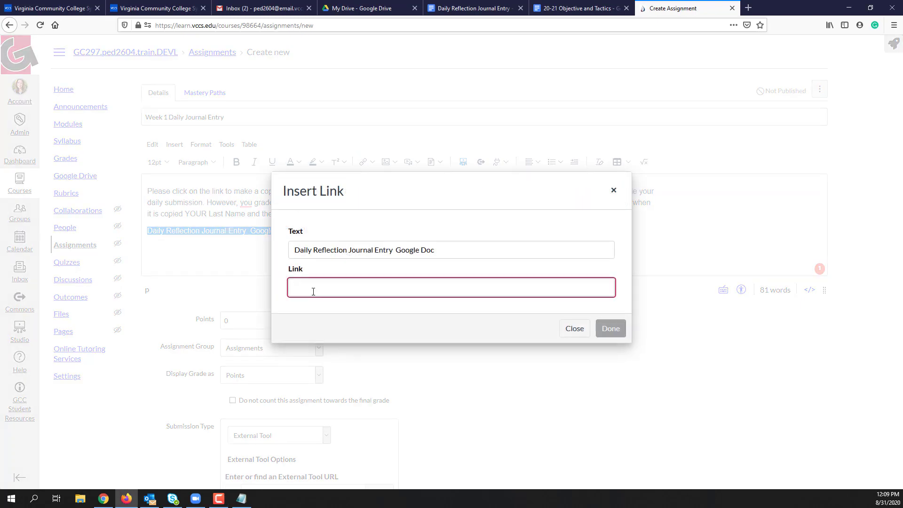
- Switch to Notepad, copy the whole edited link ending in /copy, and return to the Canvas assignment
click(241, 499)
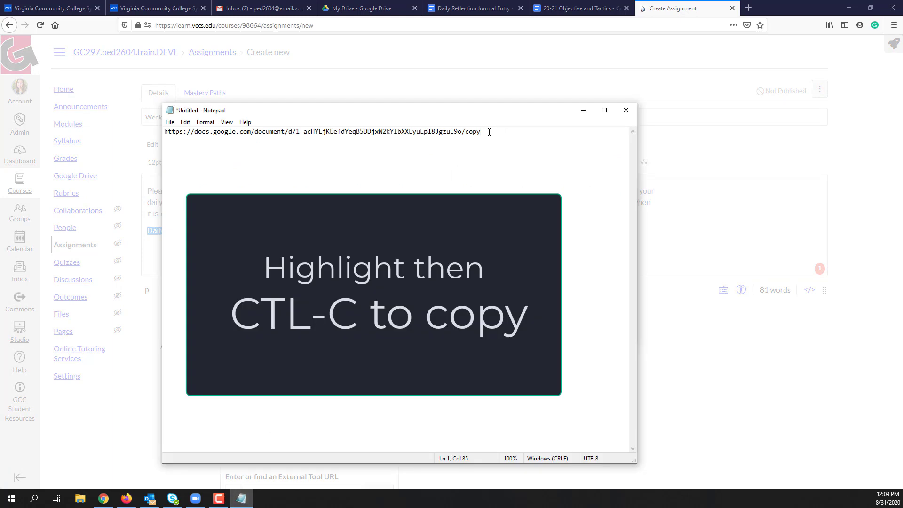
drag(487, 131, 158, 138)
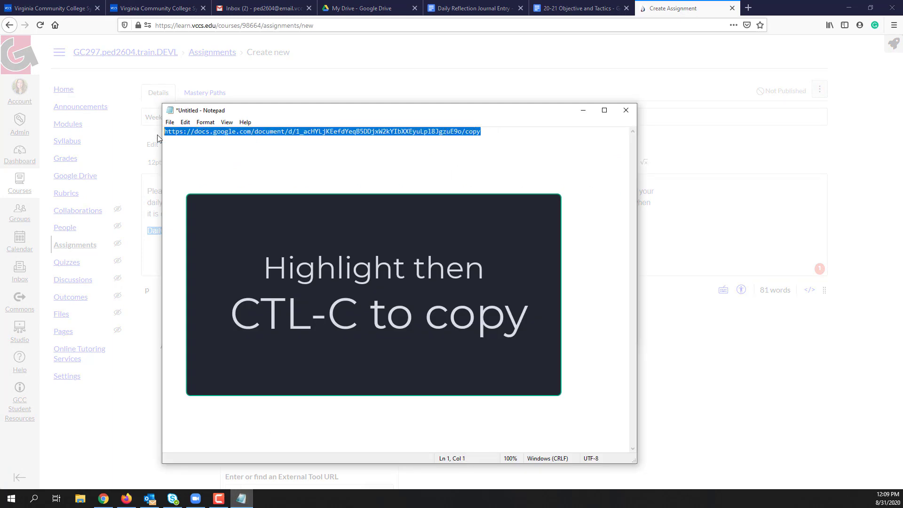
click(351, 96)
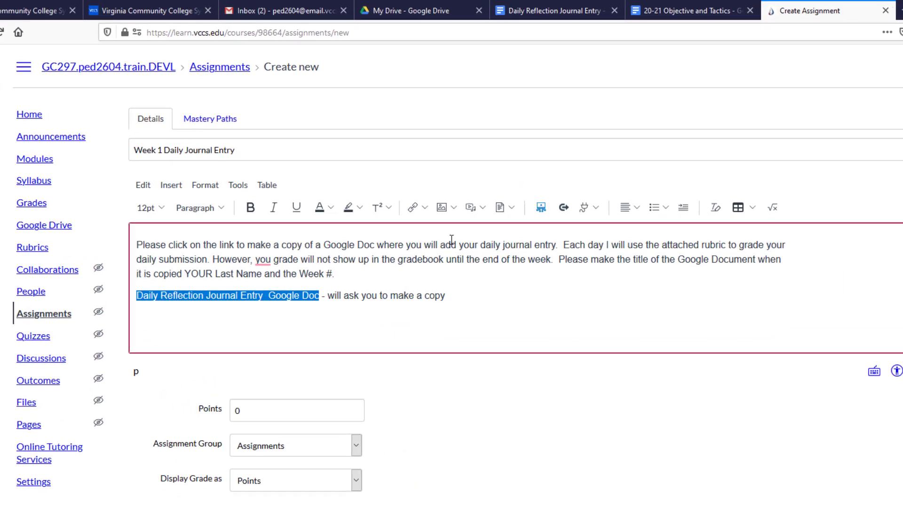
- Turn the description text Daily Reflection Journal Entry Google Doc into an external link with the copied Google Docs address
click(416, 214)
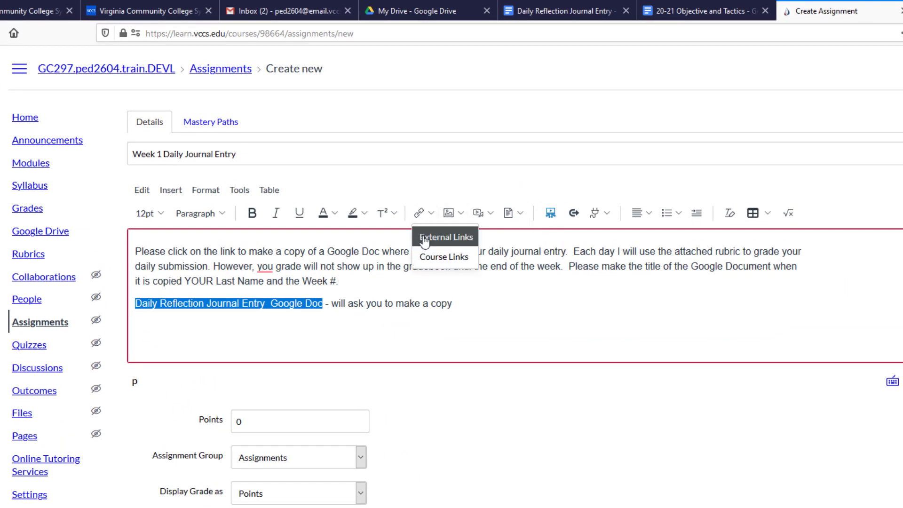
click(425, 236)
click(346, 381)
key(ctrl+v)
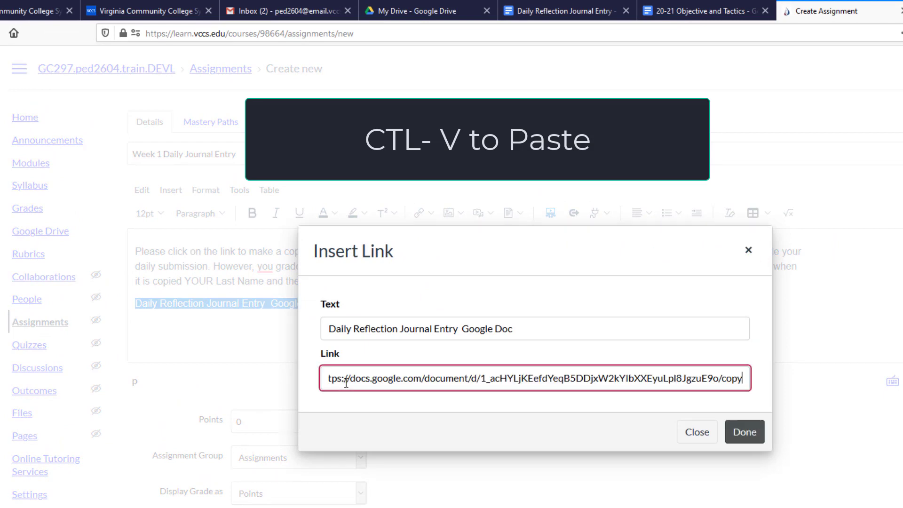
click(745, 433)
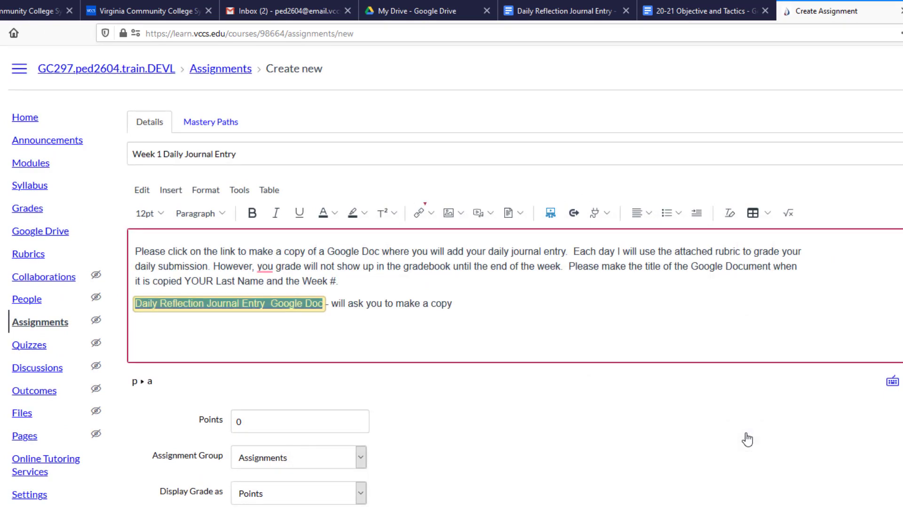
- Deselect the new link in the description and set the assignment's points to 25
click(473, 304)
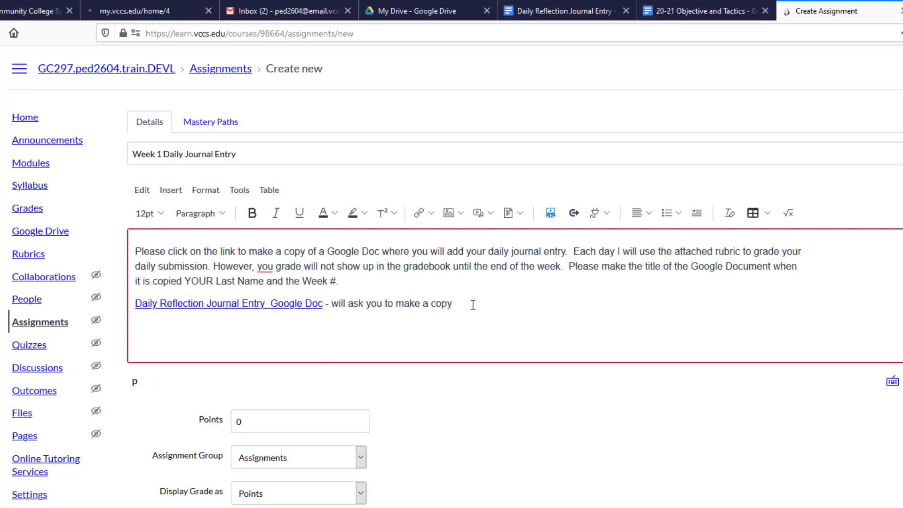
click(264, 419)
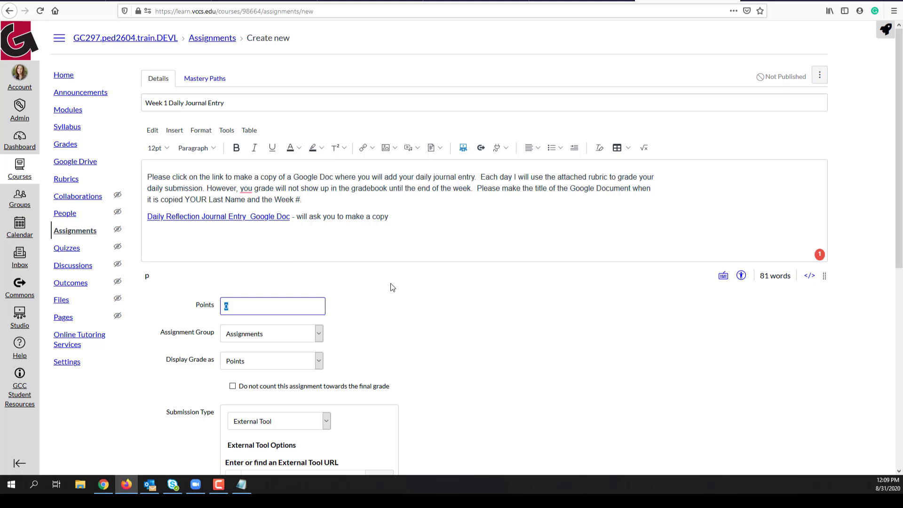
text(25)
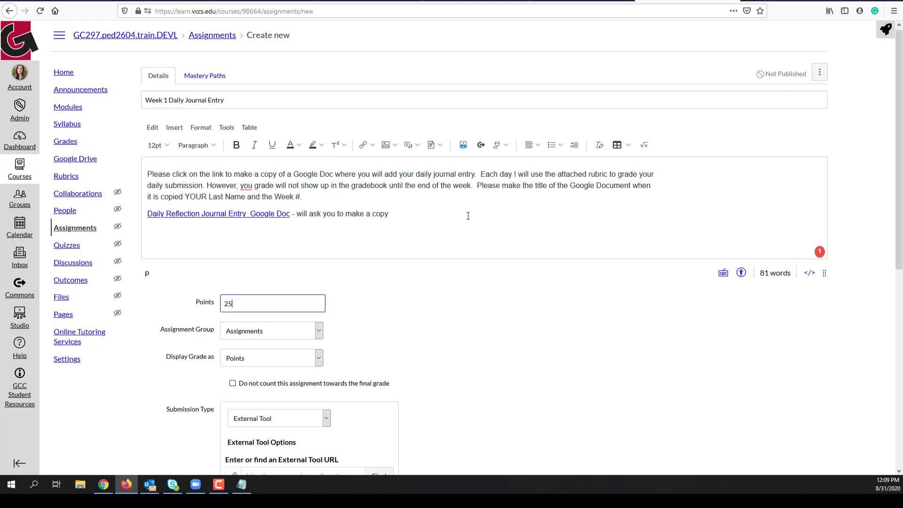
- Set the submission type to Online and allow Website URL as the entry option
scroll(468, 221, down, 2)
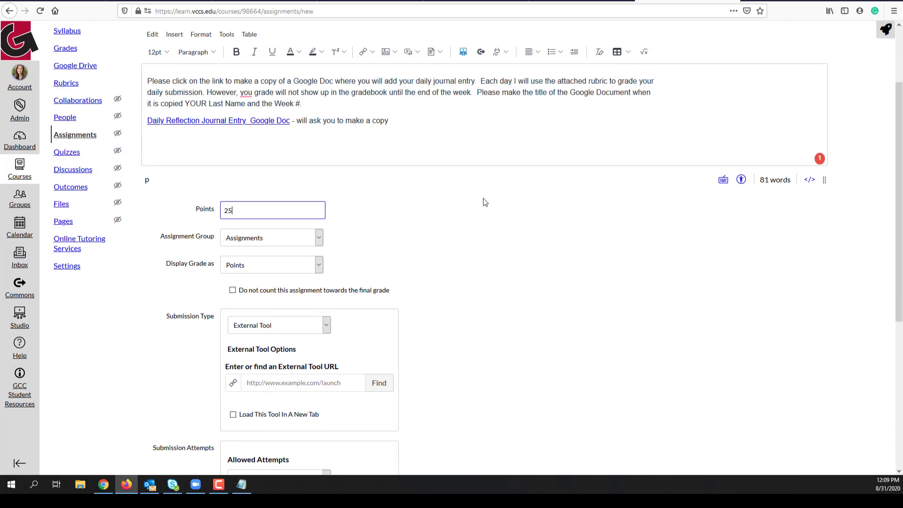
click(326, 326)
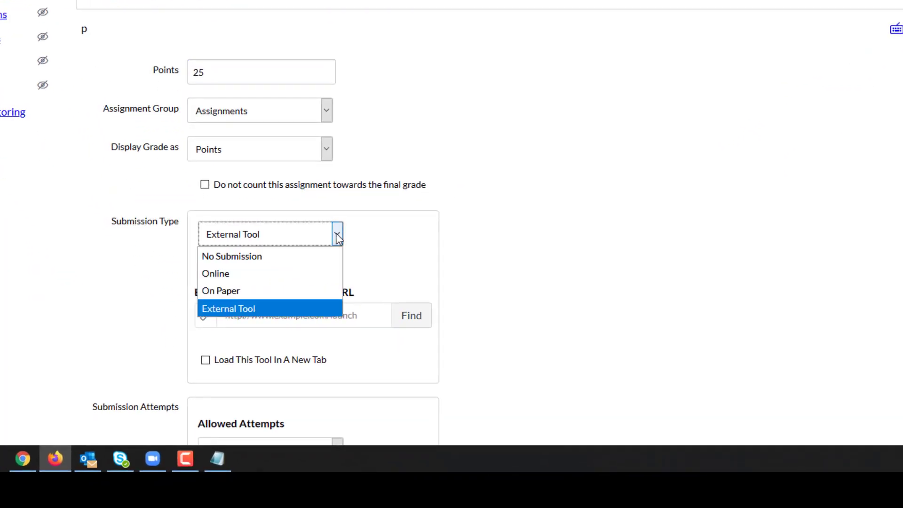
click(238, 274)
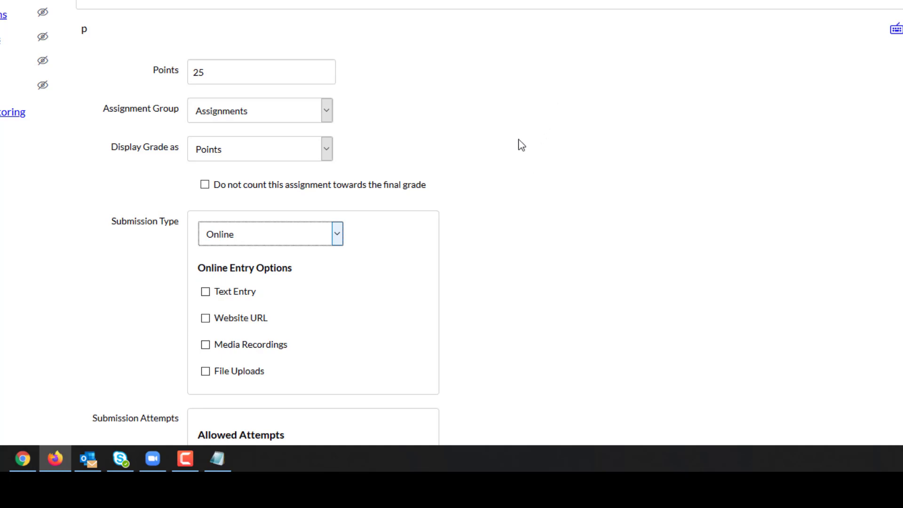
scroll(521, 145, down, 2)
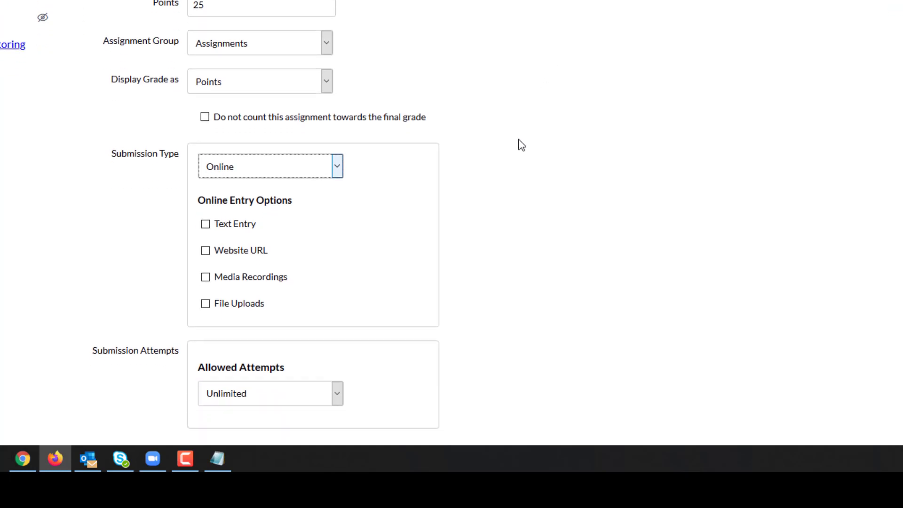
click(206, 250)
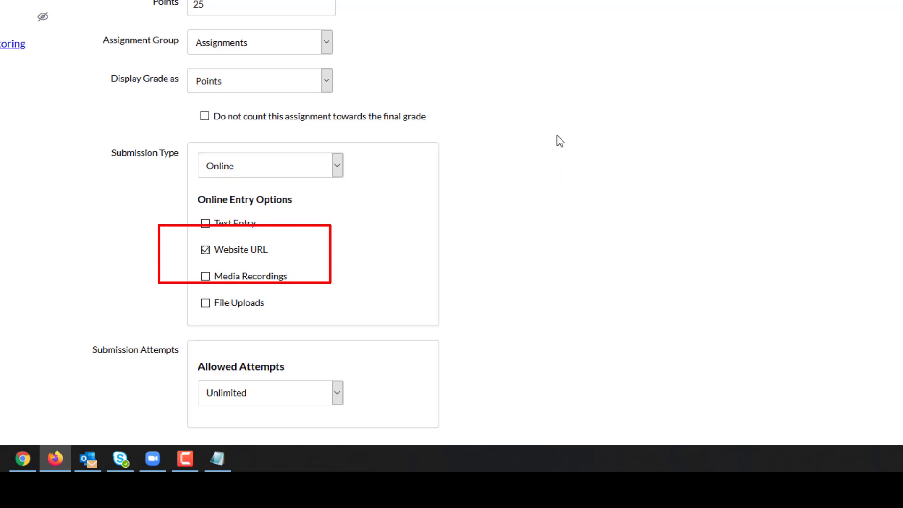
- Correct "you grade" to "your grade" in the description and add a period after "will ask you to make a copy"
scroll(554, 141, down, 2)
scroll(483, 263, down, 1)
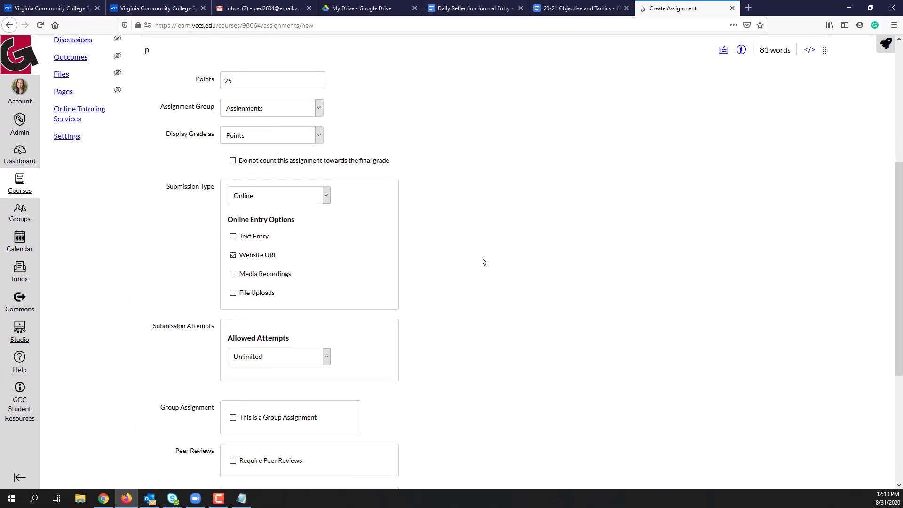
scroll(484, 262, down, 2)
scroll(482, 254, down, 1)
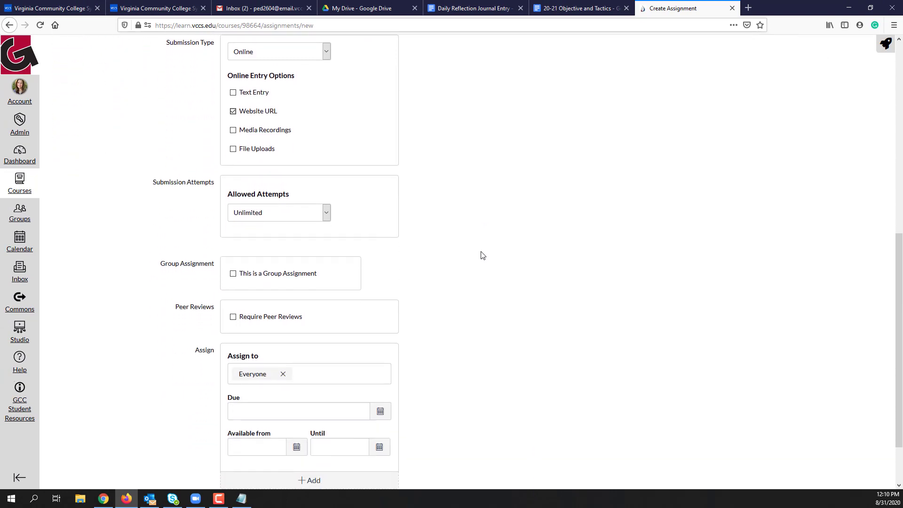
scroll(480, 253, down, 1)
scroll(480, 251, up, 5)
scroll(481, 249, up, 3)
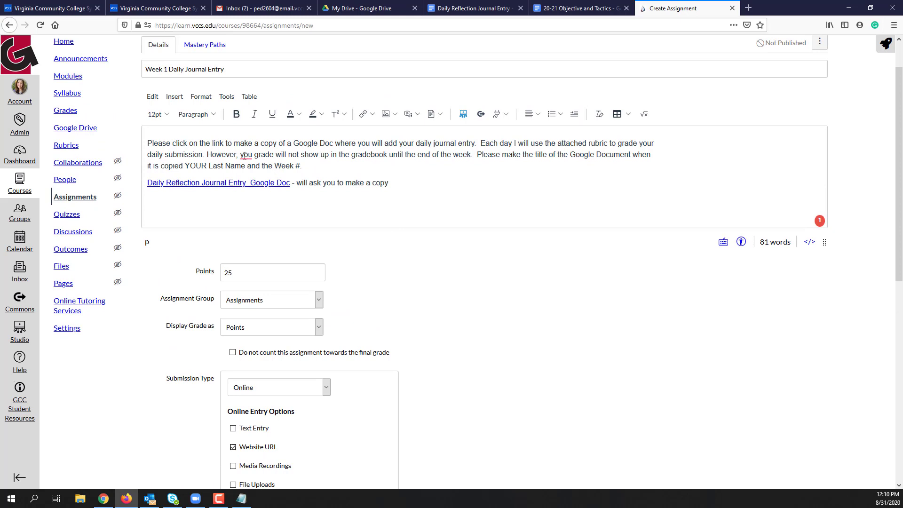
mouse_move(246, 155)
click(240, 192)
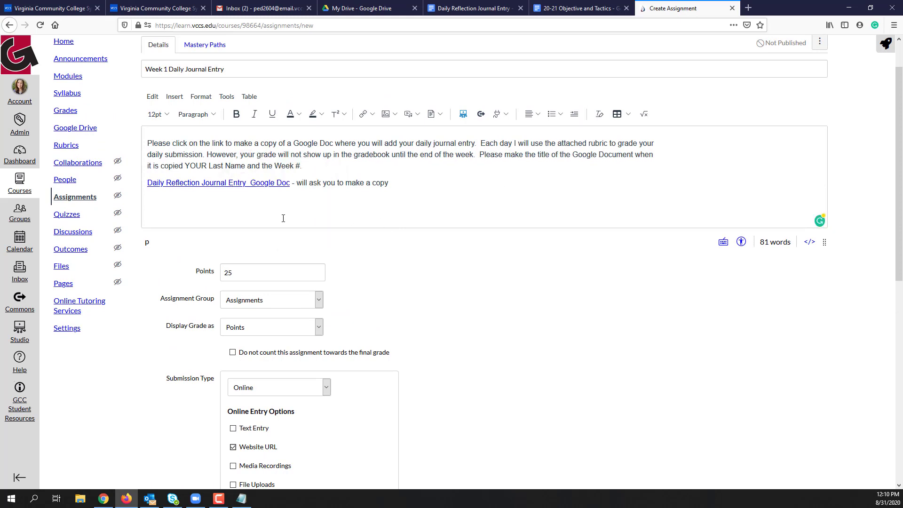
click(197, 207)
click(419, 184)
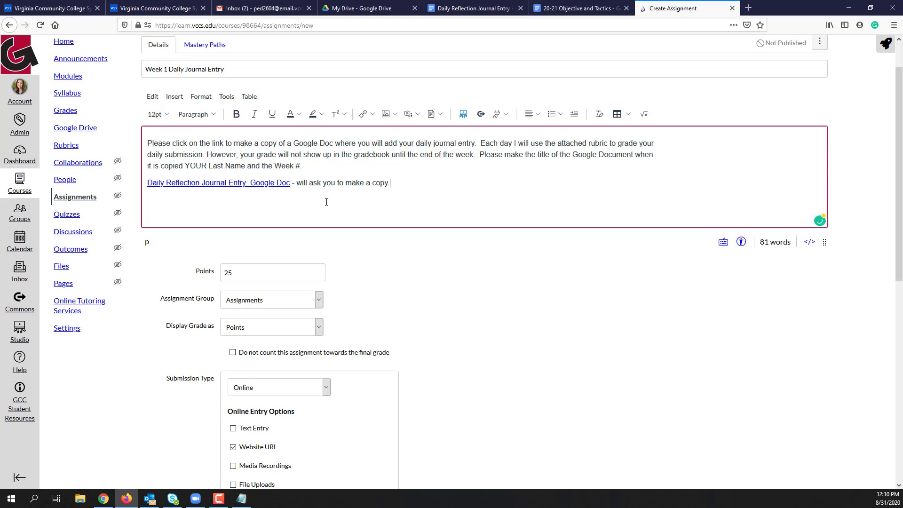
click(204, 184)
click(395, 185)
- Start a new paragraph at "Please make the title of the Google Document" in the description, then save and publish the assignment
scroll(512, 189, down, 7)
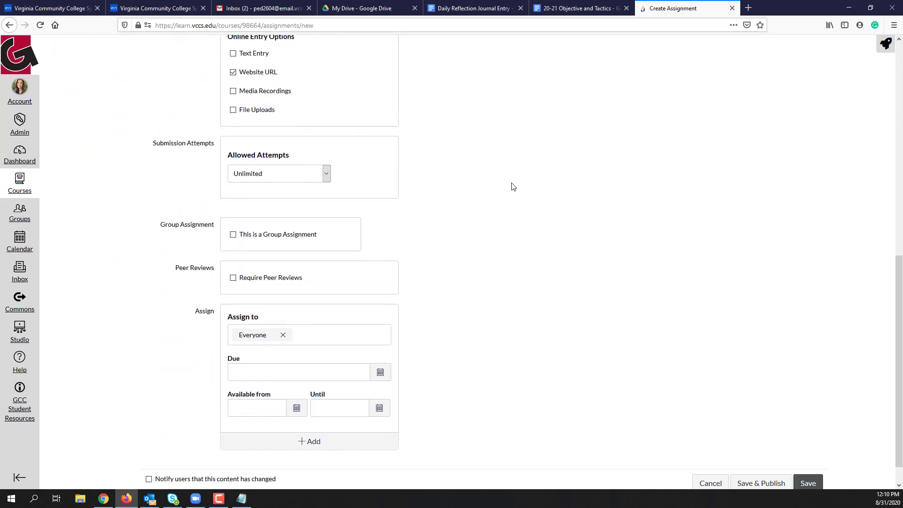
scroll(512, 189, up, 8)
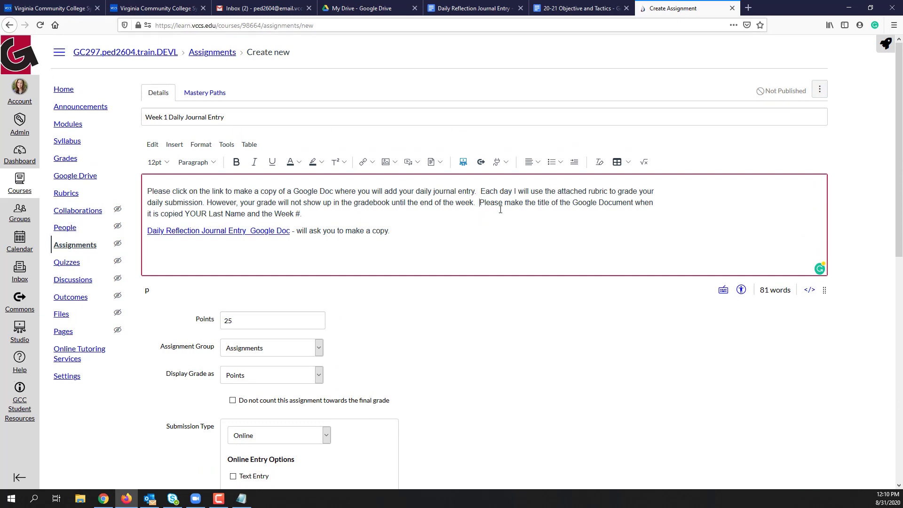
key(Return)
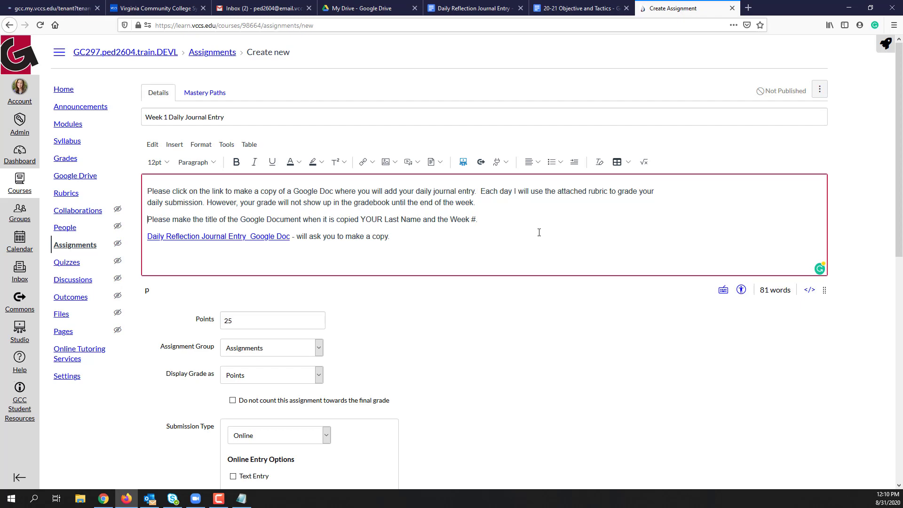
scroll(527, 267, down, 10)
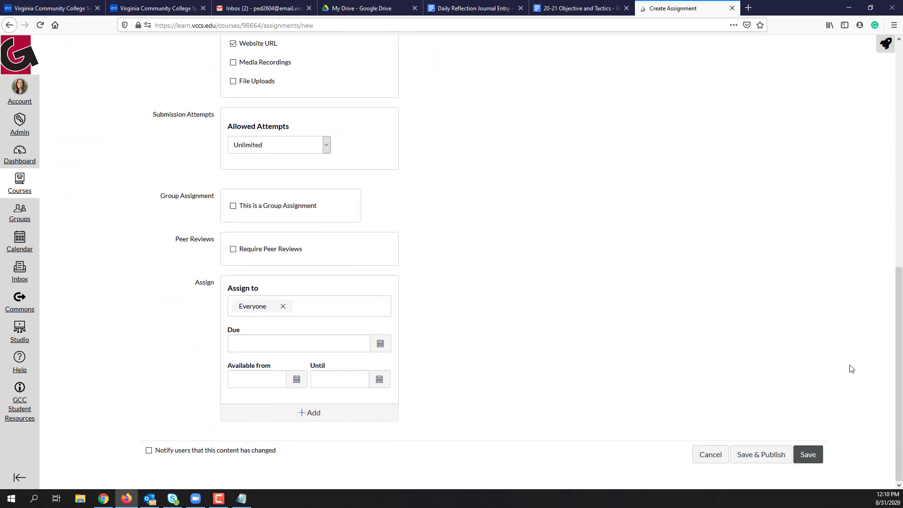
click(757, 456)
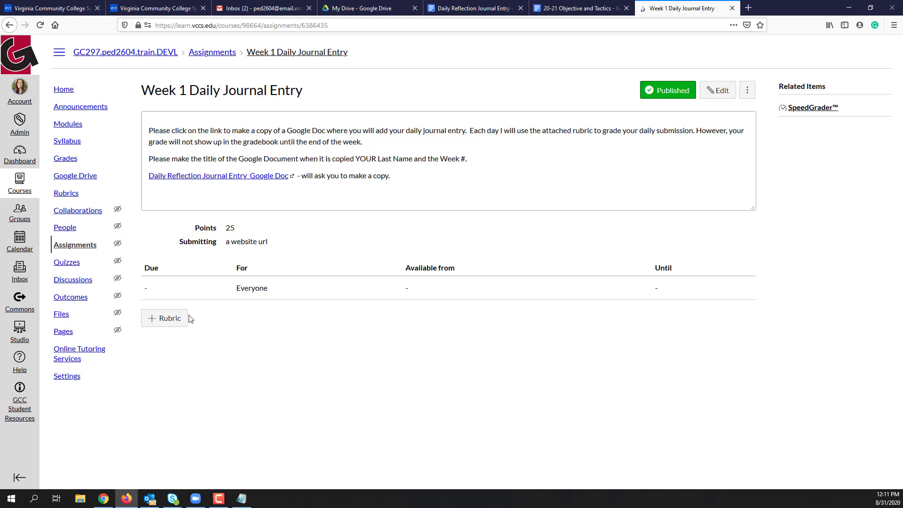
- Add a rubric to the assignment and title it Week 1 Daily Reflection Journal
click(162, 320)
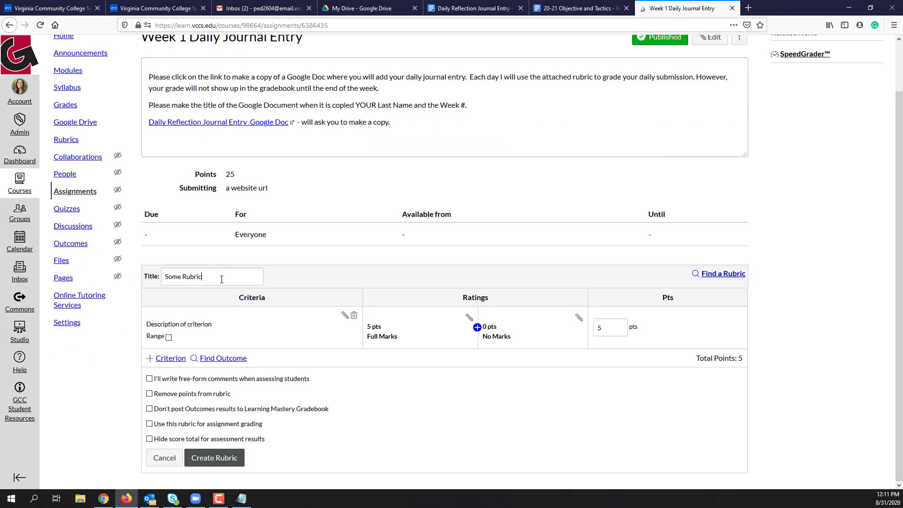
text(Wee)
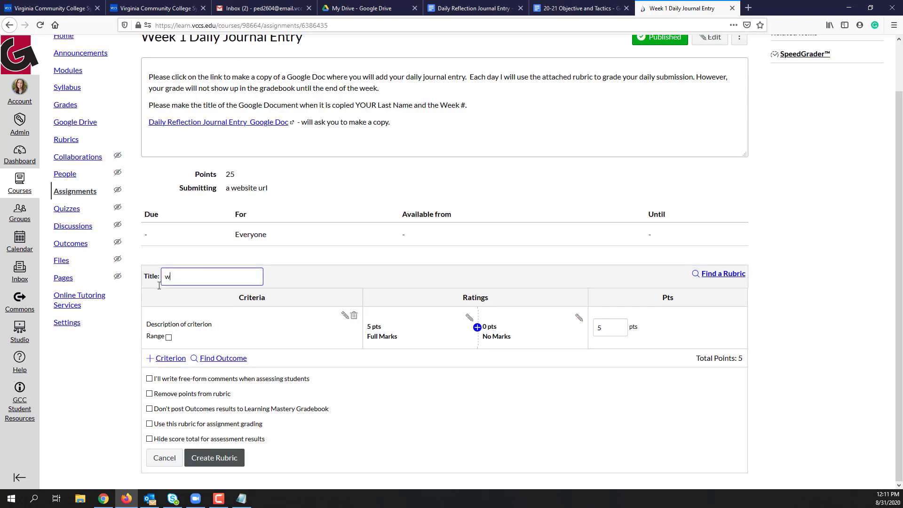
text(k 1)
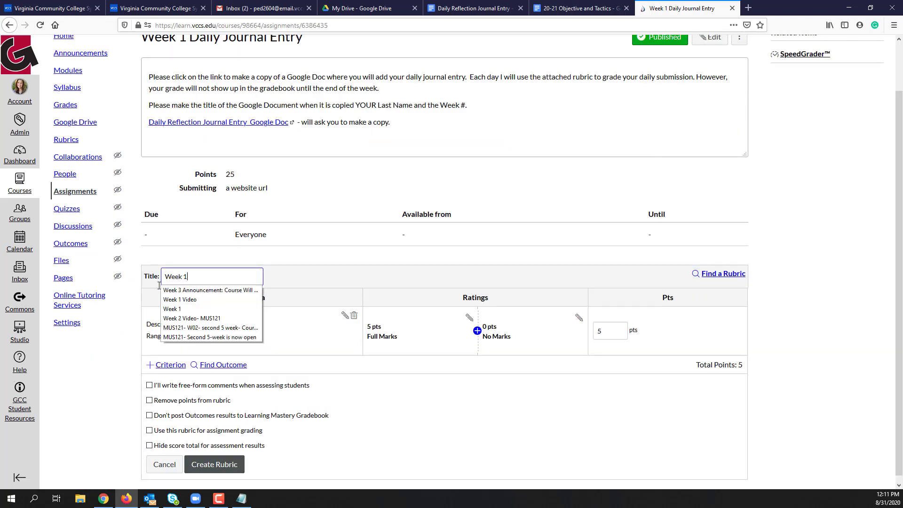
key(Down)
key(Return)
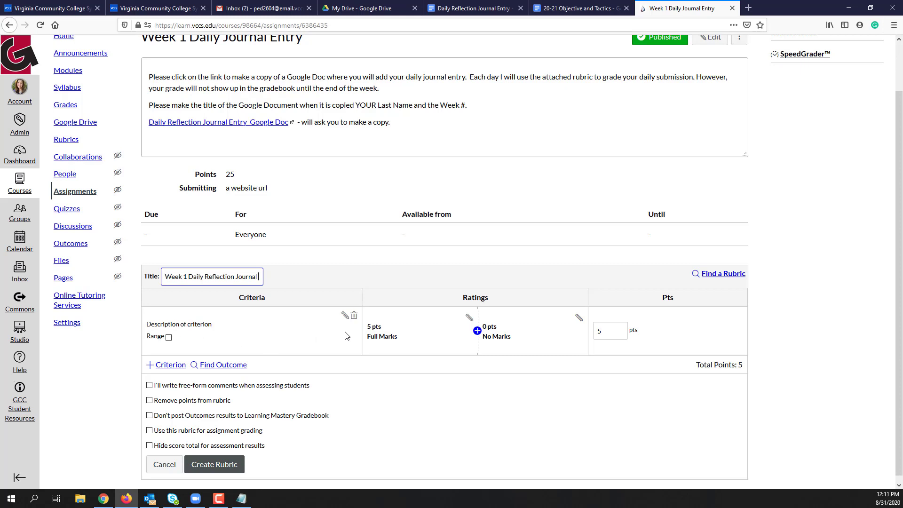
- Describe the first rubric criterion as Monday, with the long description "Journal Entry for Monday - Week 1"
click(344, 316)
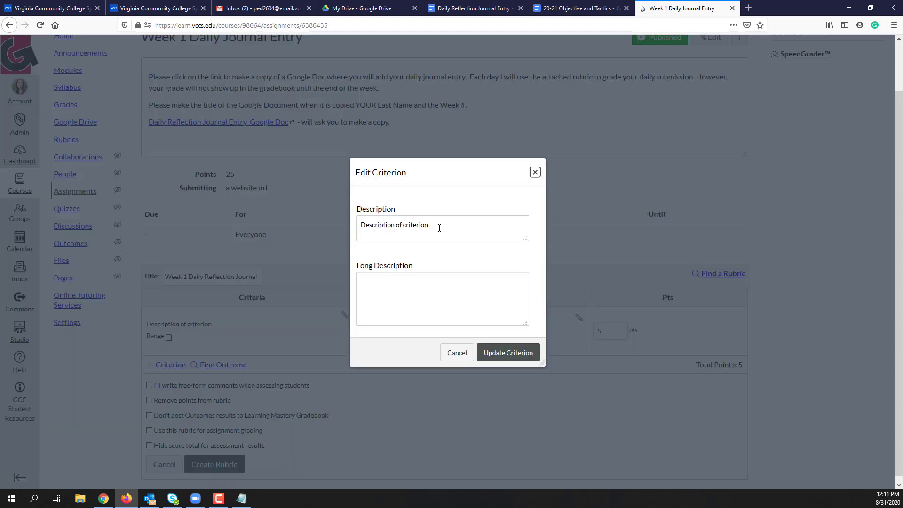
drag(446, 229, 329, 232)
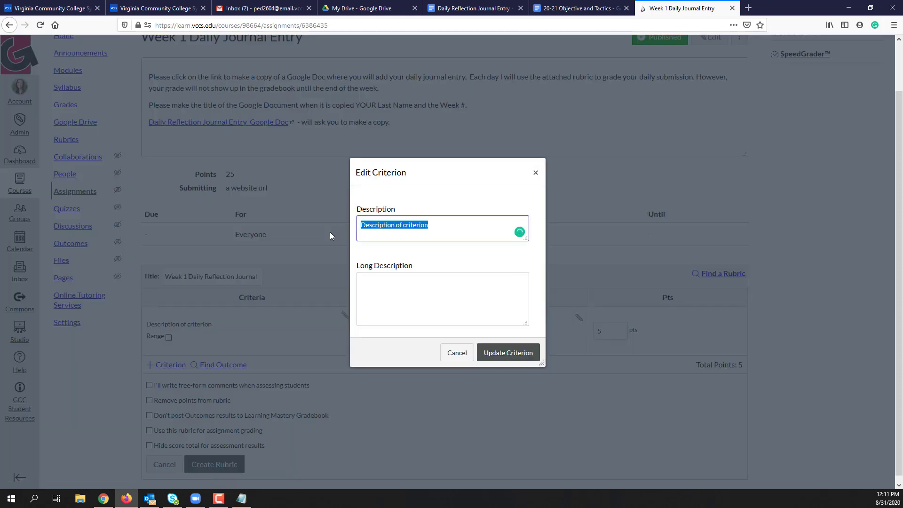
text(Monday)
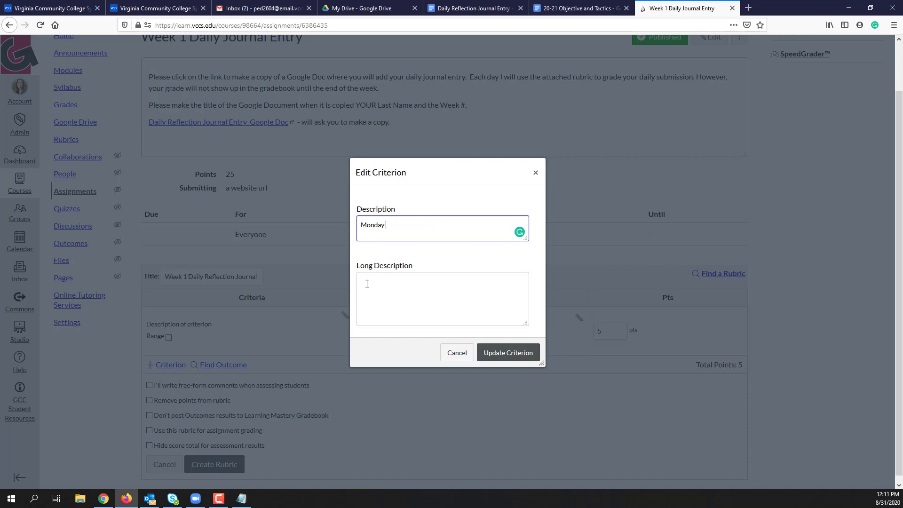
click(366, 283)
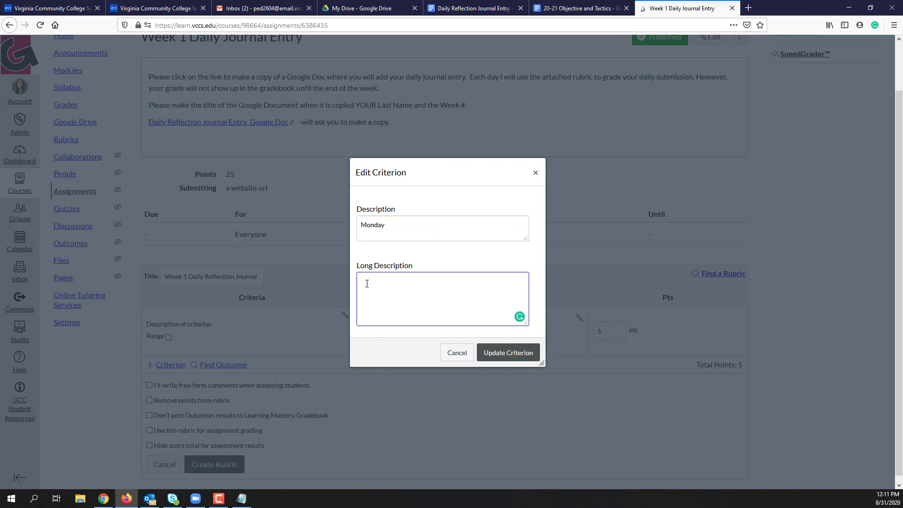
text(Journal Entry for Monday - Week 1)
click(509, 352)
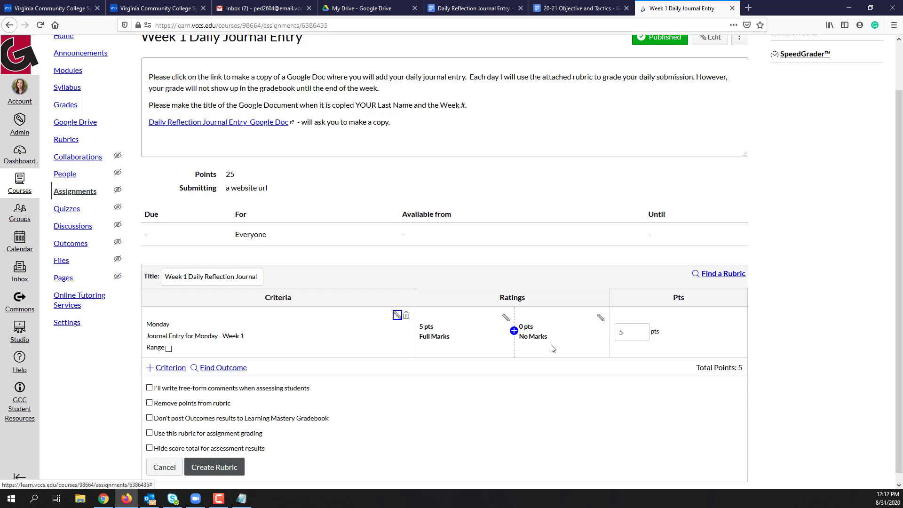
- Rename the Monday criterion's 5-point rating to Completed Entry and its 0-point rating to No Entry
click(505, 319)
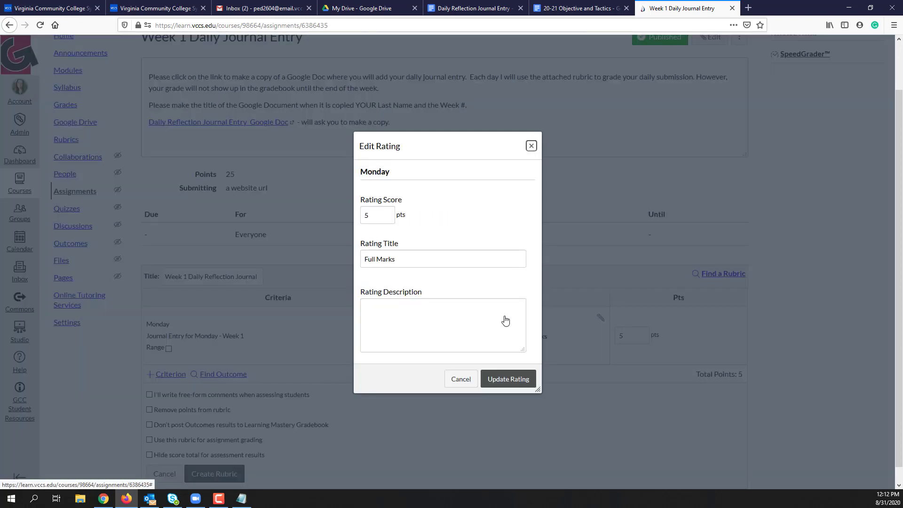
drag(396, 259, 340, 266)
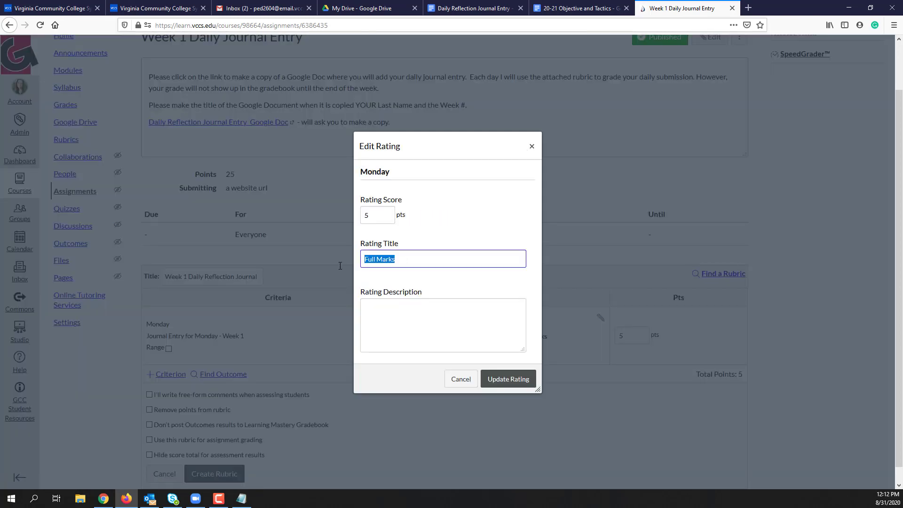
text(Completed Entry)
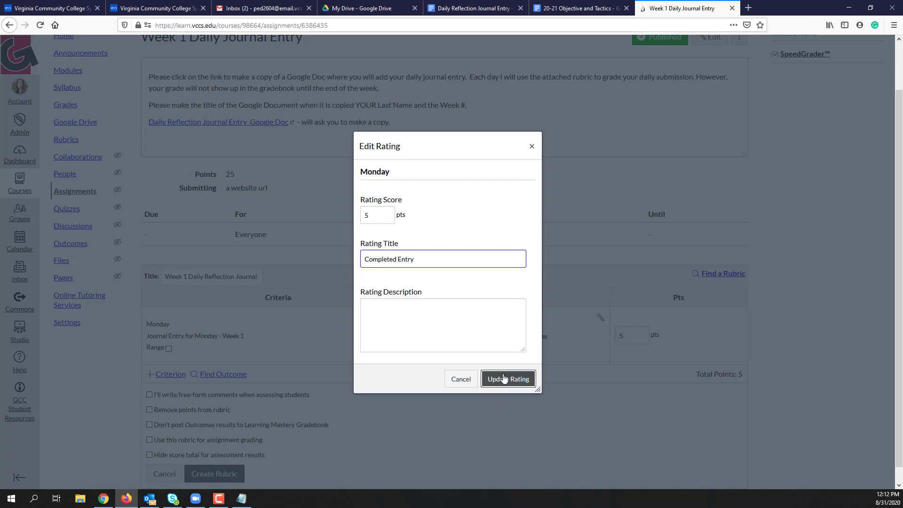
click(507, 378)
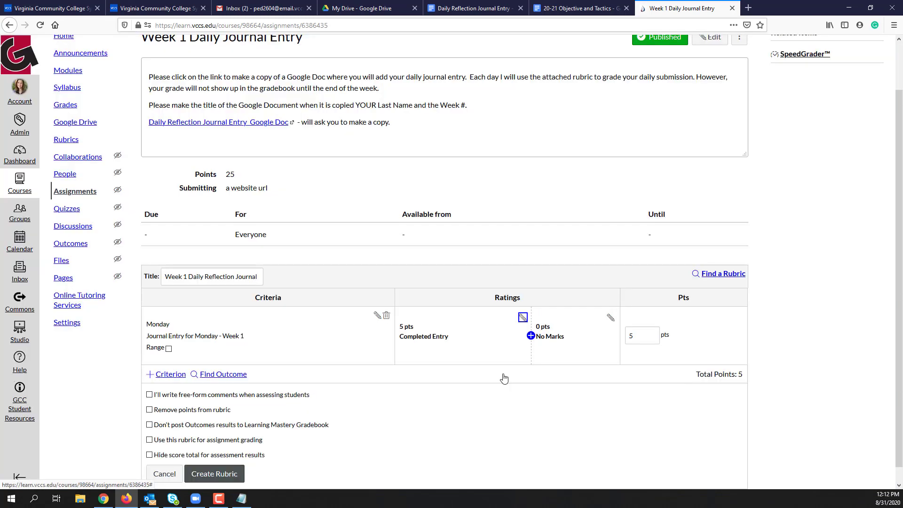
click(610, 318)
text(No Entry)
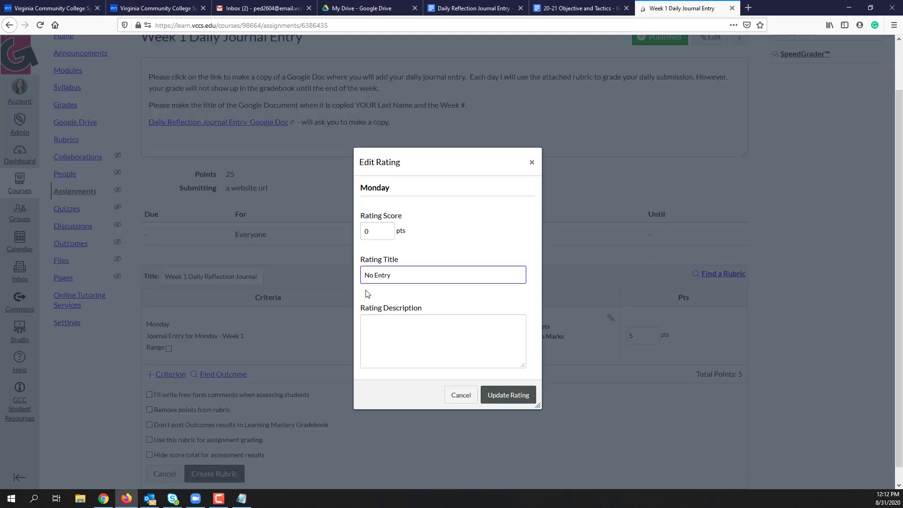
click(512, 393)
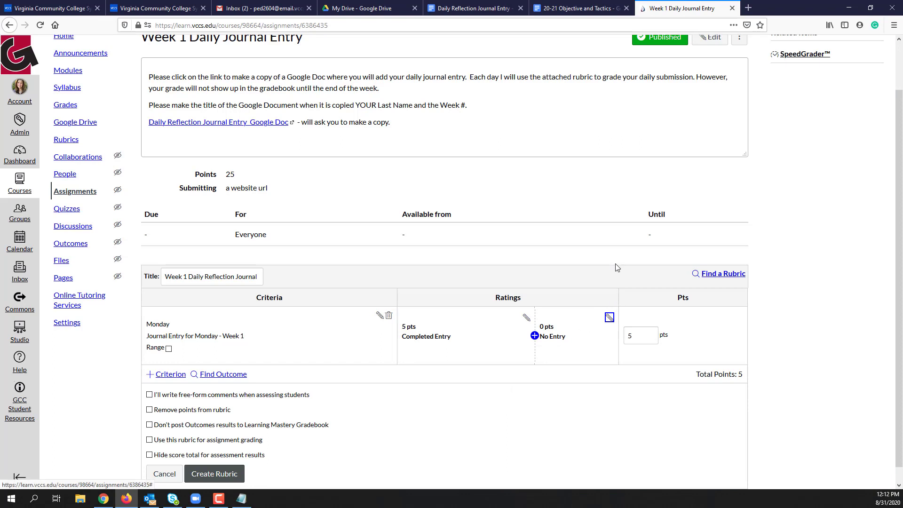
scroll(770, 312, down, 1)
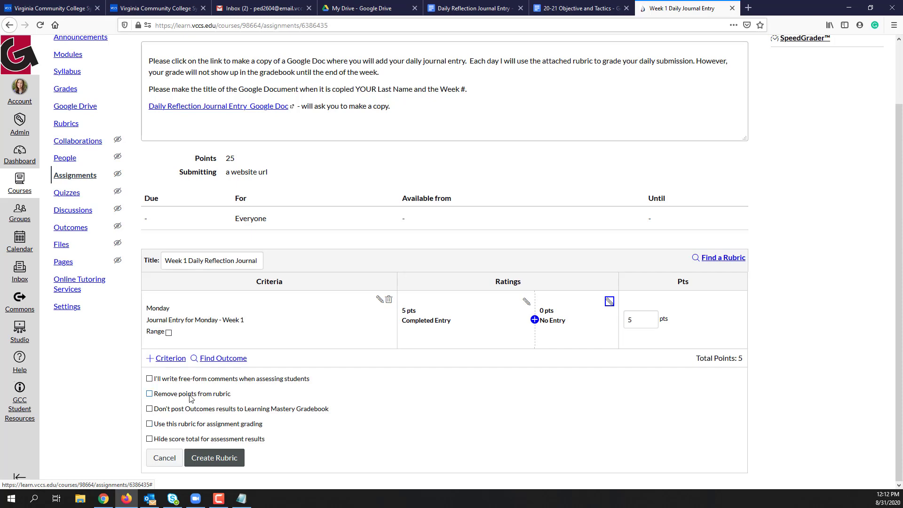
scroll(191, 398, up, 1)
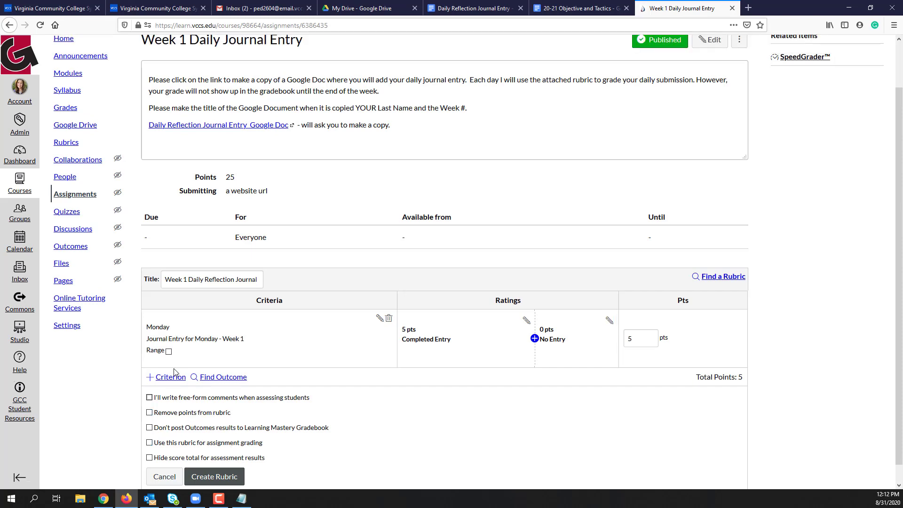
- Duplicate the Monday criterion and change it to Tuesday, with the long description "Journal Entry for Tuesday - Week 1"
click(167, 374)
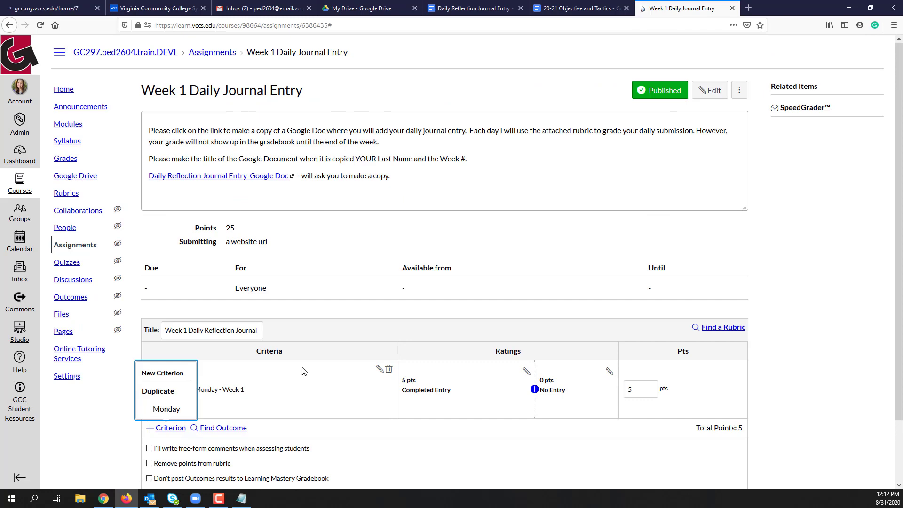
scroll(306, 375, down, 2)
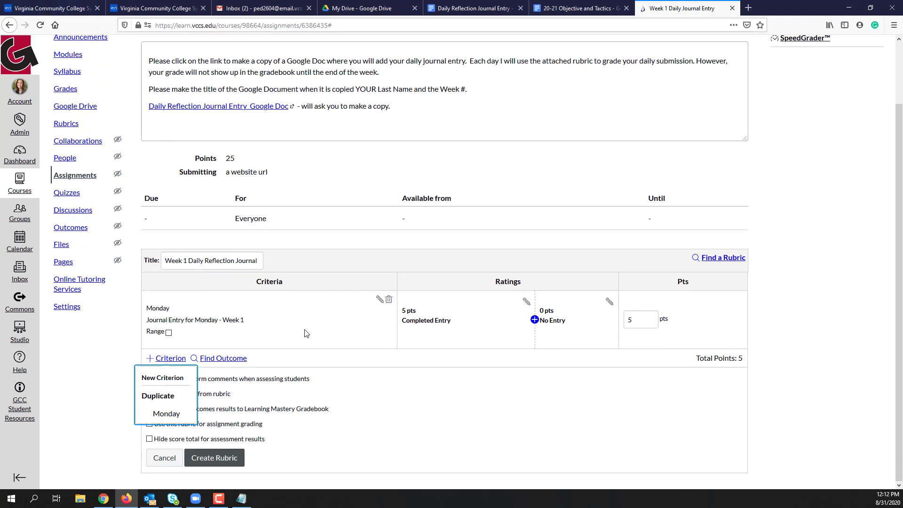
click(178, 408)
drag(391, 240, 357, 256)
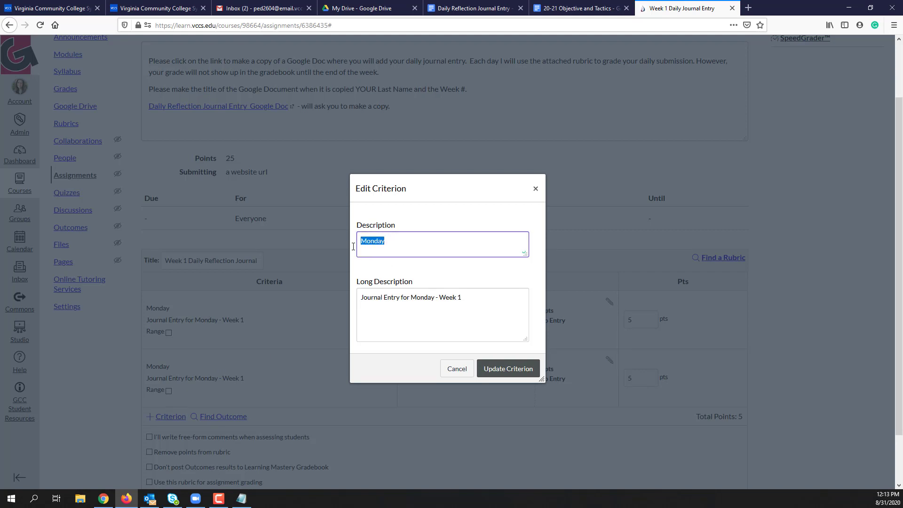
text(Tuesda)
drag(434, 297, 413, 299)
text(Tuesday)
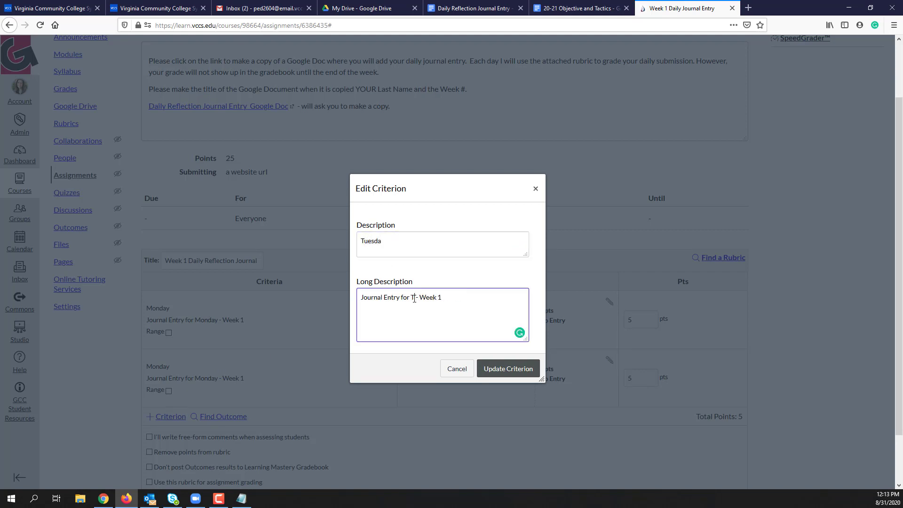
click(508, 368)
- Duplicate the Tuesday criterion for Wednesday, and create the rubric once it covers Monday through Friday at 5 points each
scroll(160, 362, down, 1)
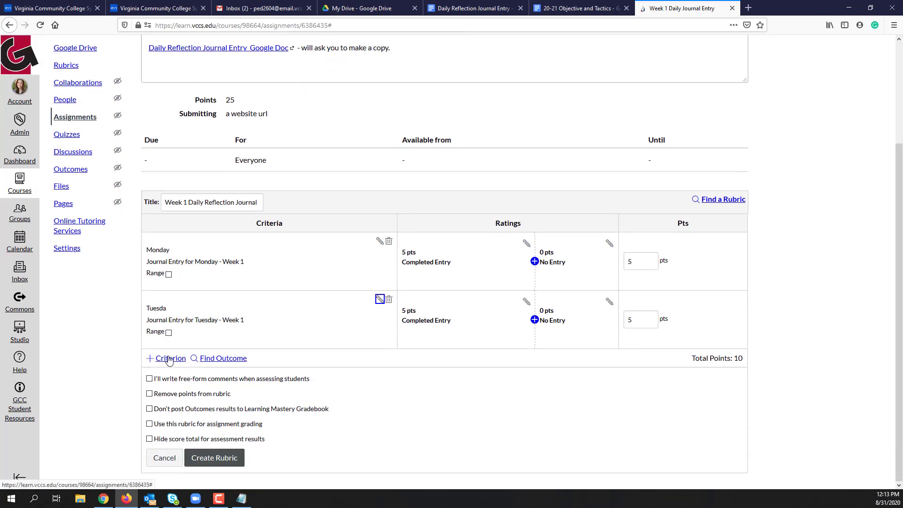
click(160, 362)
click(164, 466)
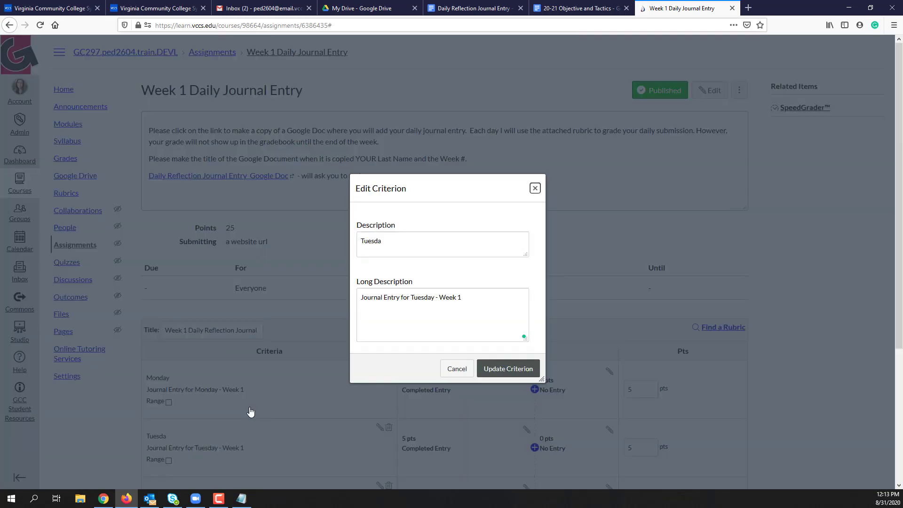
text(Wednesday)
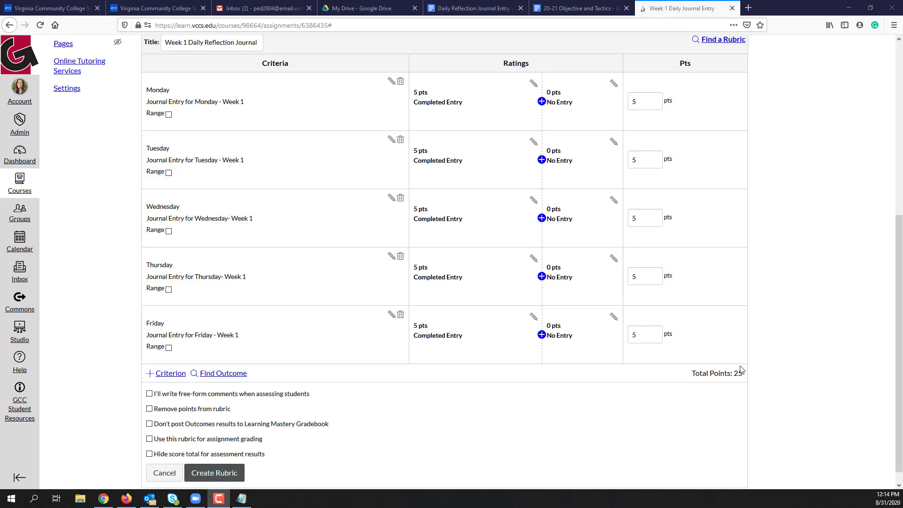
click(210, 473)
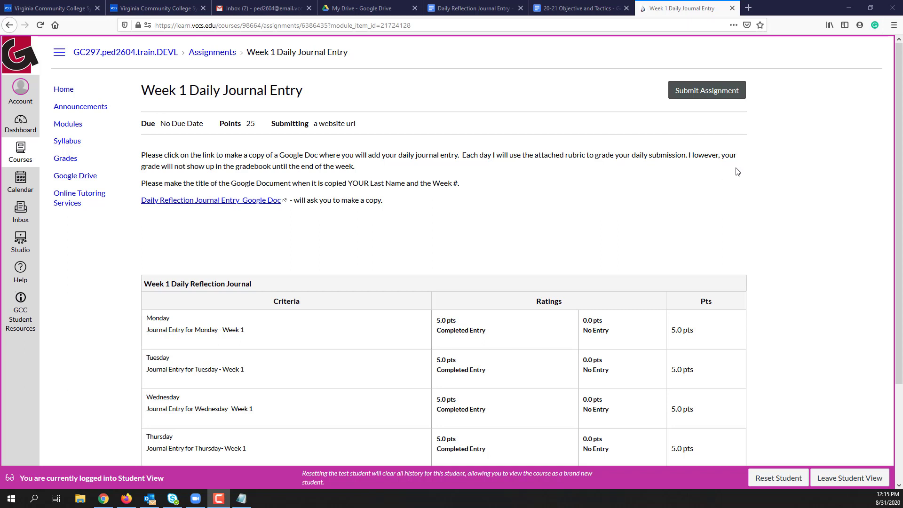
- Make a copy of the Google Doc linked in the assignment, and retitle it with the student's last name in front and "- Week 1" at the end
click(196, 201)
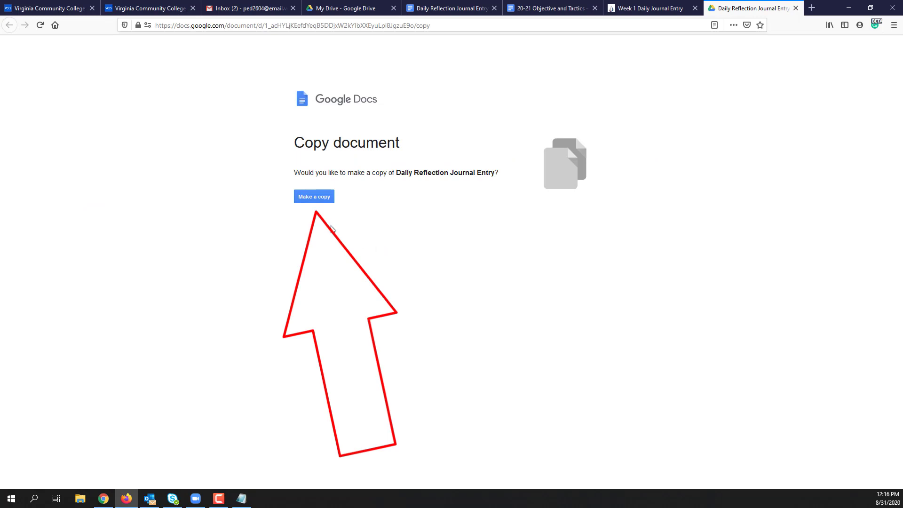
click(319, 201)
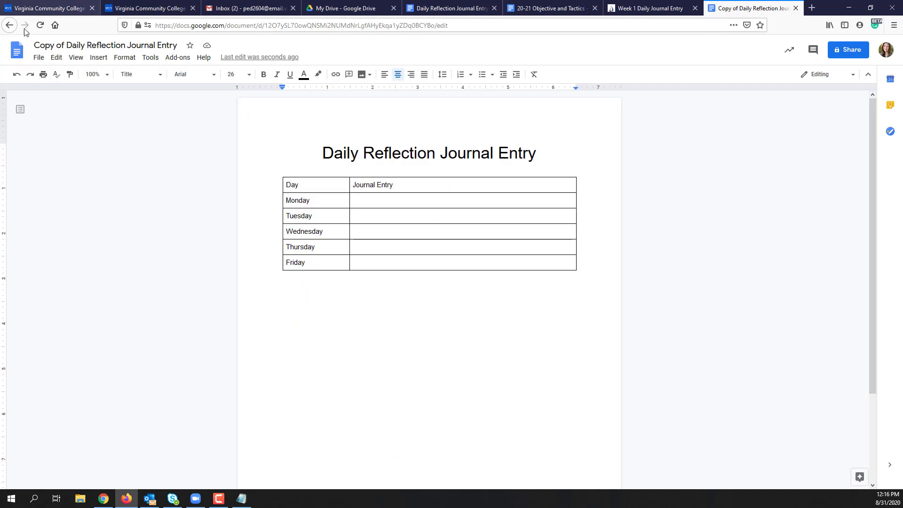
click(66, 45)
drag(67, 45, 18, 42)
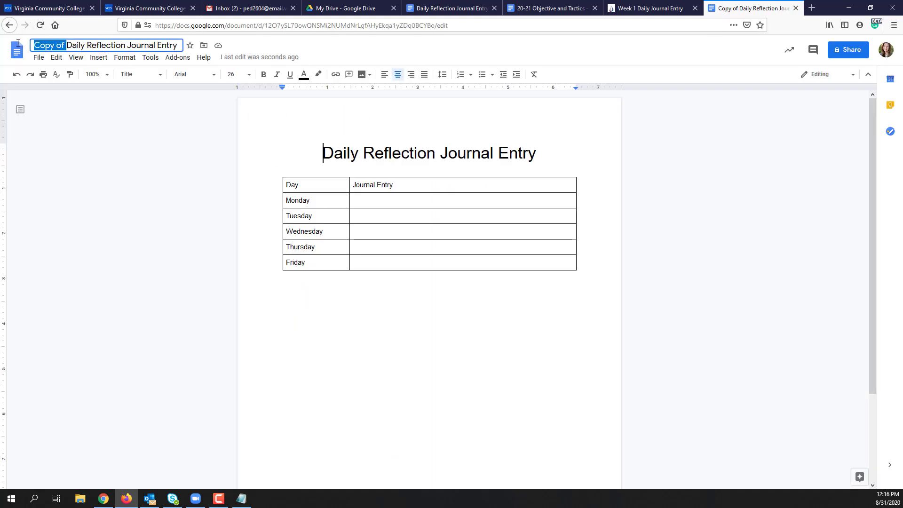
text(Durham)
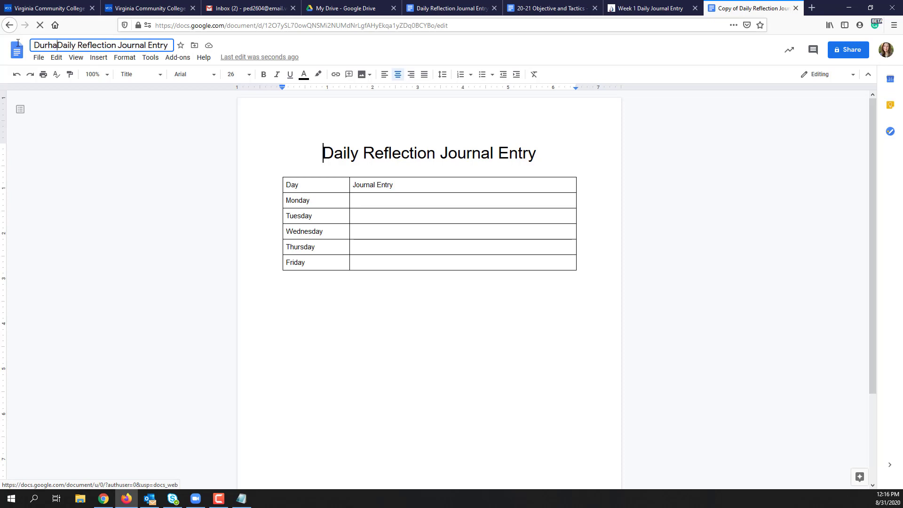
click(182, 45)
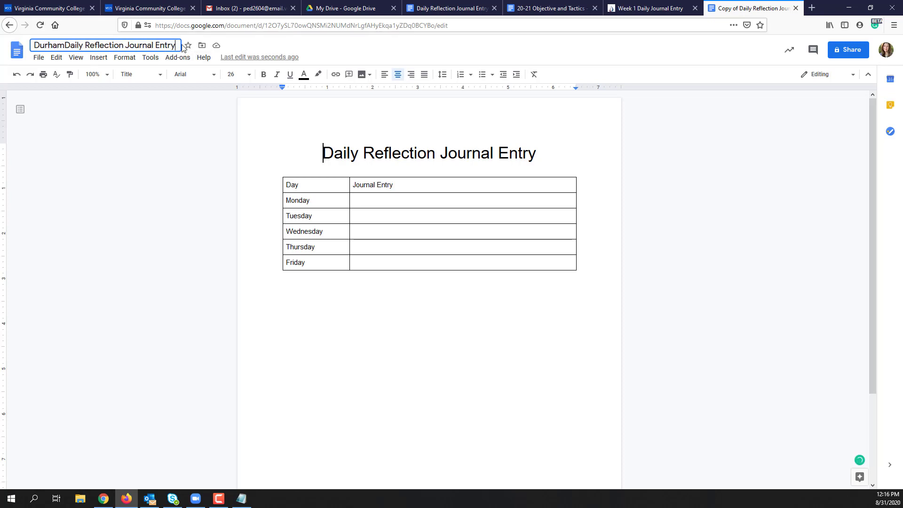
text(- Week 1)
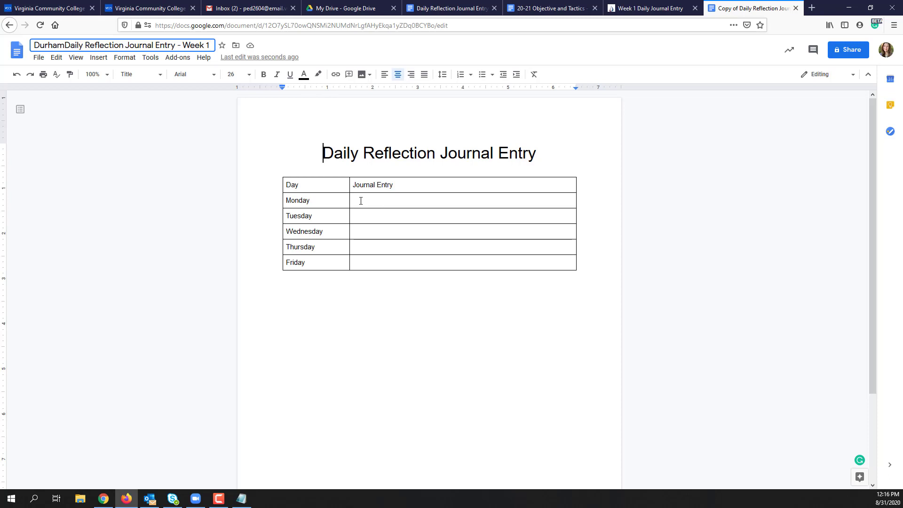
- Enter Monday's journal entry: "Today was a rainy day. It watered everything and now the flowers will bloom."
click(364, 198)
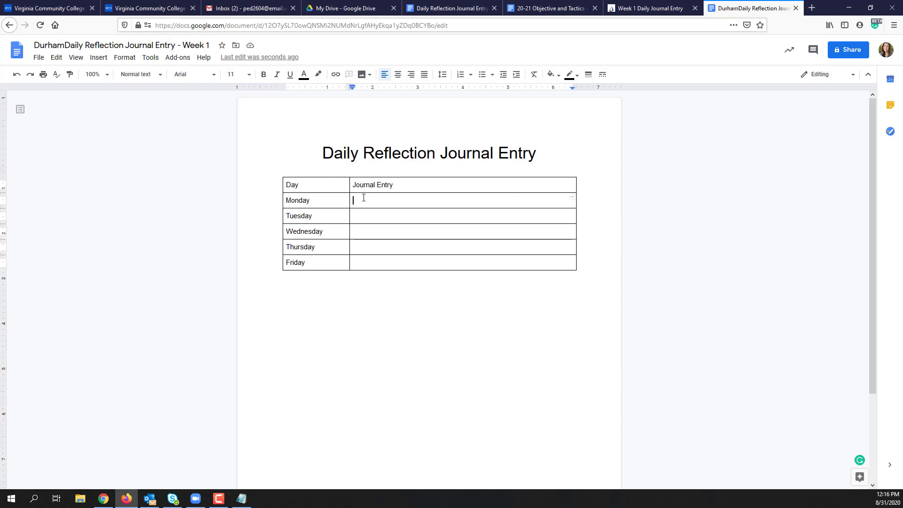
text(Today was a rainy day. It watered everything and now the flowers will bloom.)
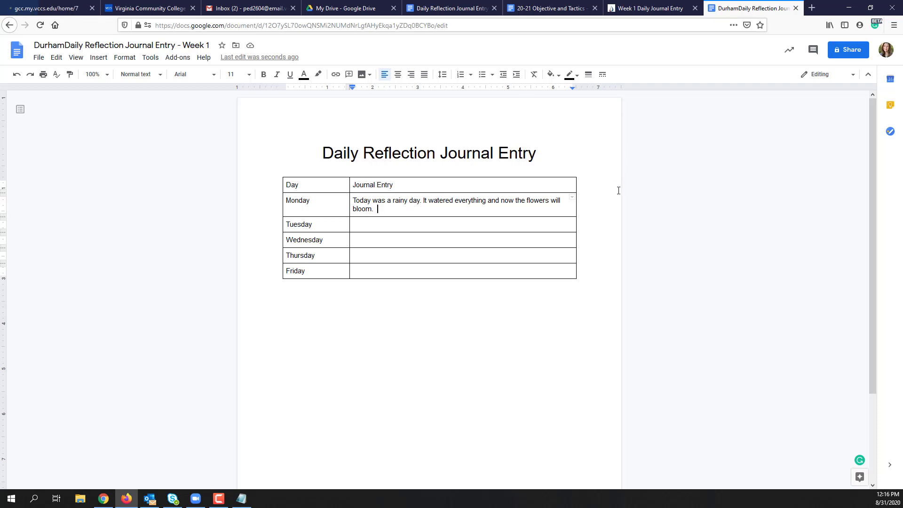
- Set the document's link sharing to Anyone with the link and copy the link
click(848, 49)
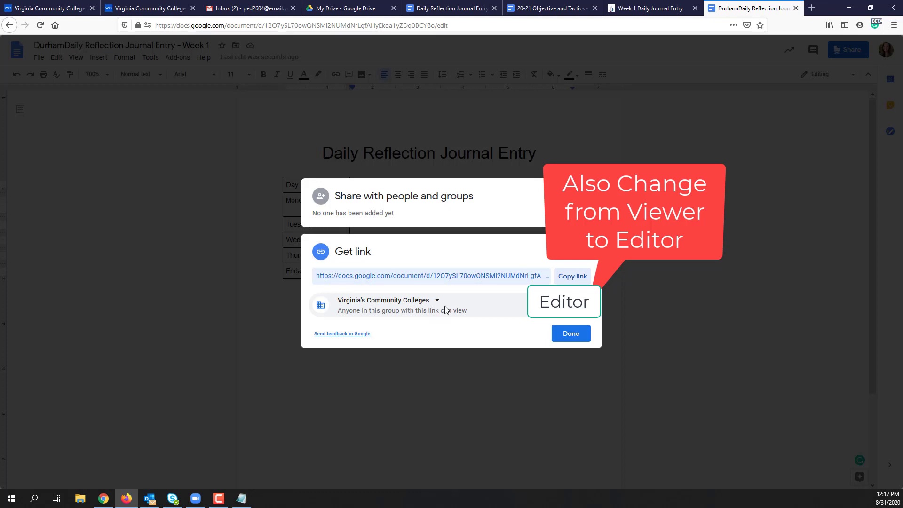
click(409, 303)
click(379, 382)
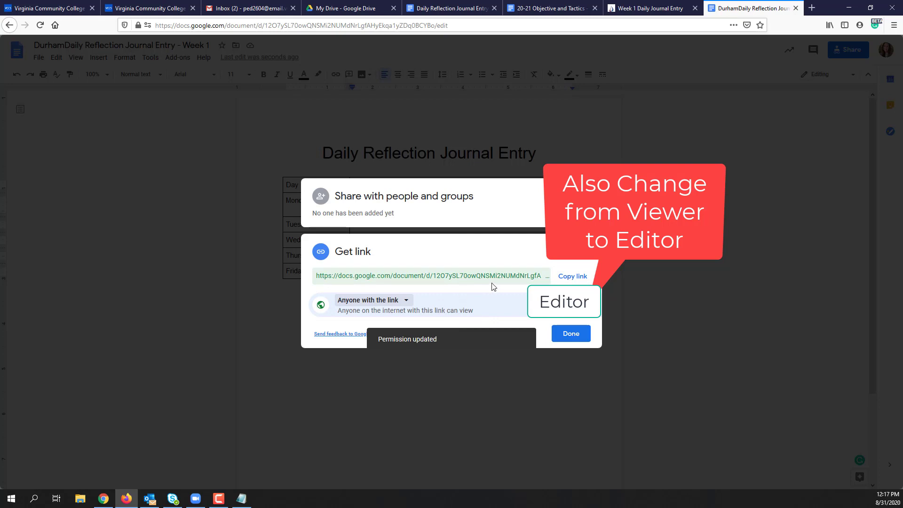
click(572, 277)
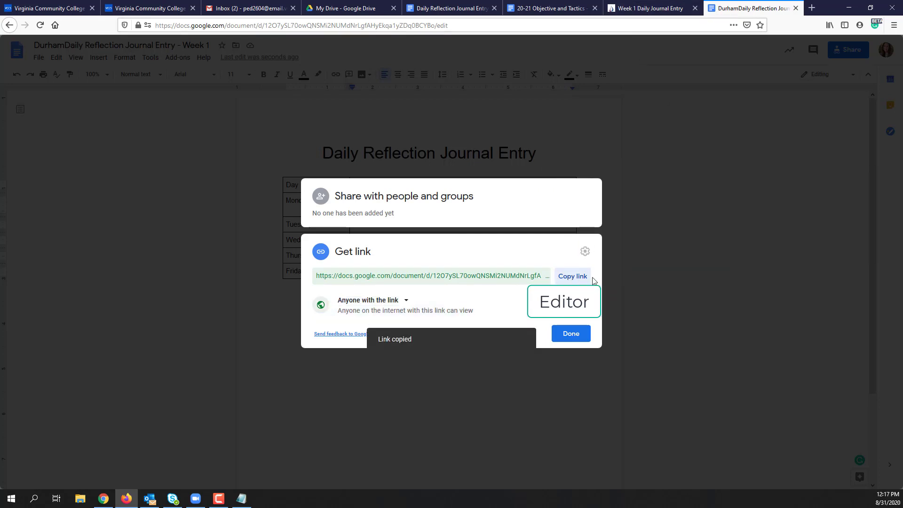
click(571, 334)
- Switch to the Canvas assignment in Student View and submit it with the copied document link as the Website URL
click(653, 9)
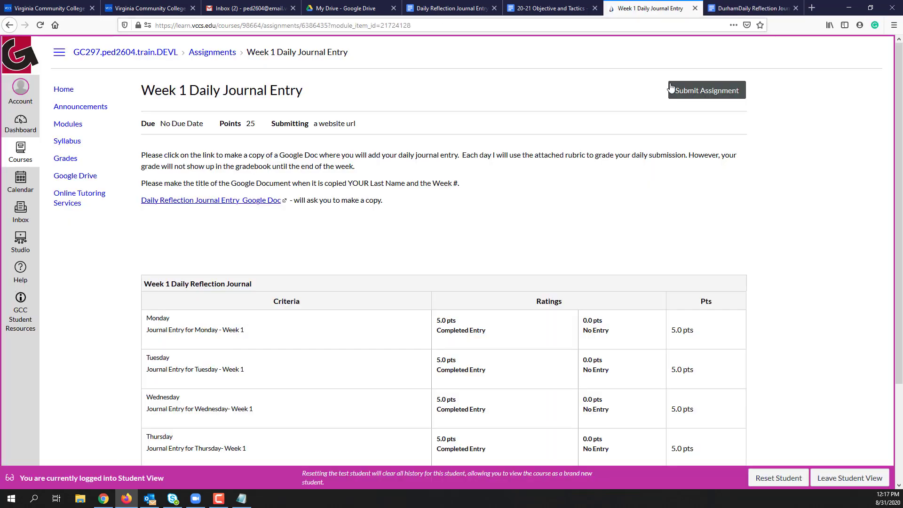
click(702, 97)
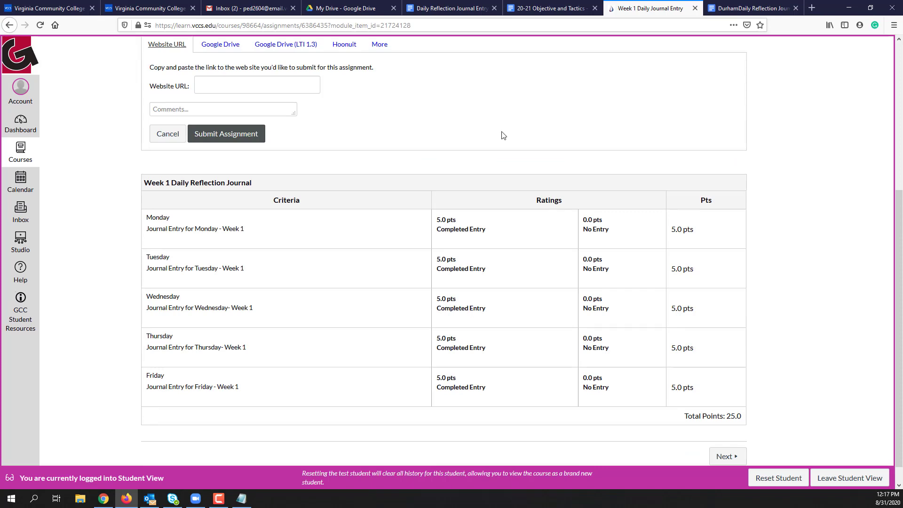
scroll(252, 137, up, 3)
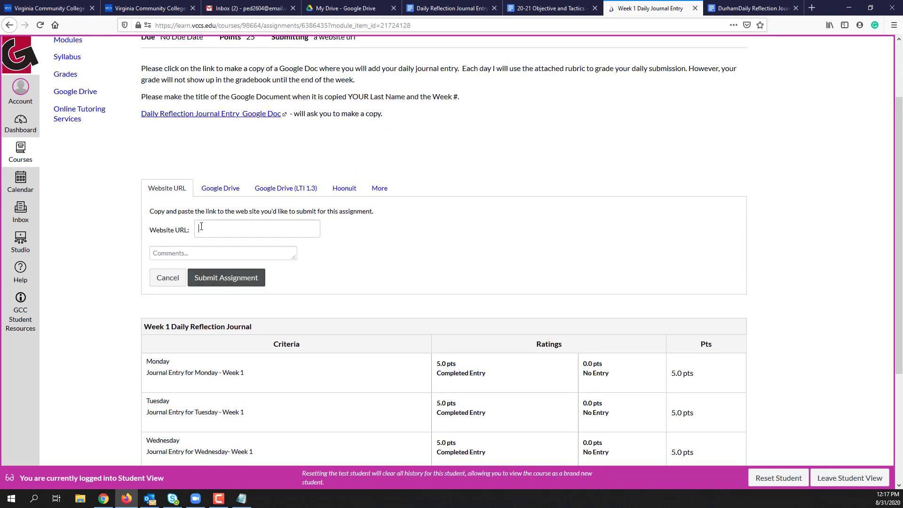
click(254, 228)
key(ctrl+v)
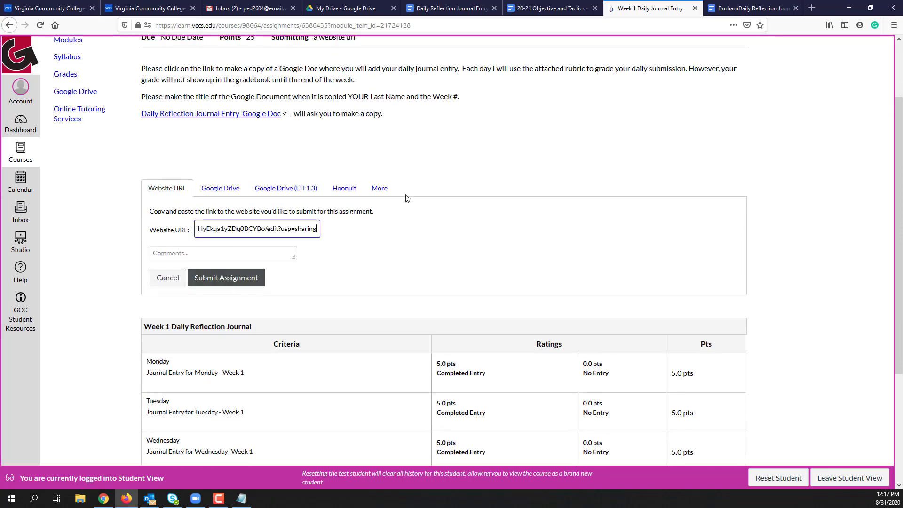
click(227, 278)
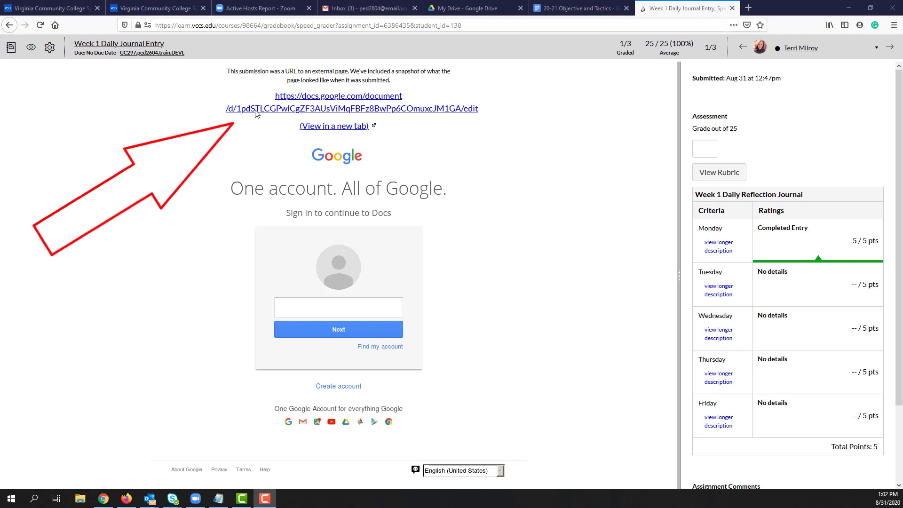
- Open the submitted Google Doc in SpeedGrader, rate Tuesday and Wednesday as Completed Entry in the rubric, and save the assessment
click(327, 100)
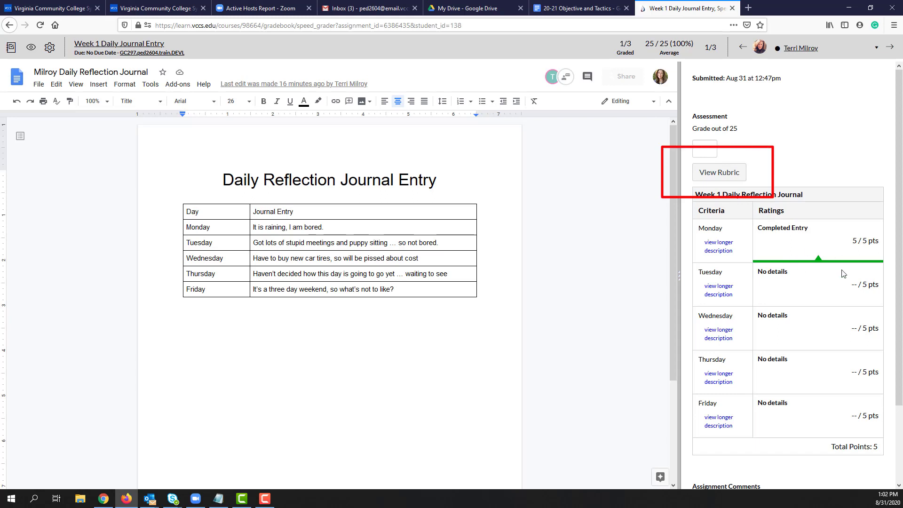
click(716, 181)
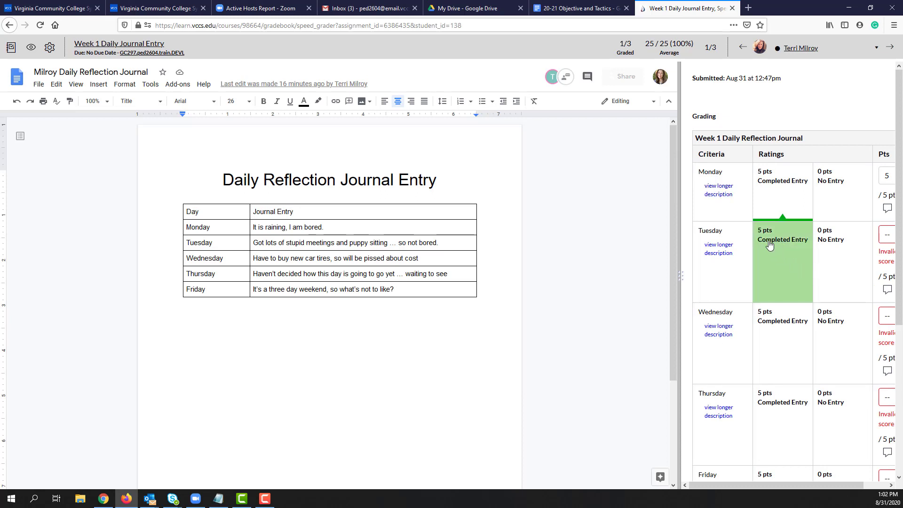
click(780, 262)
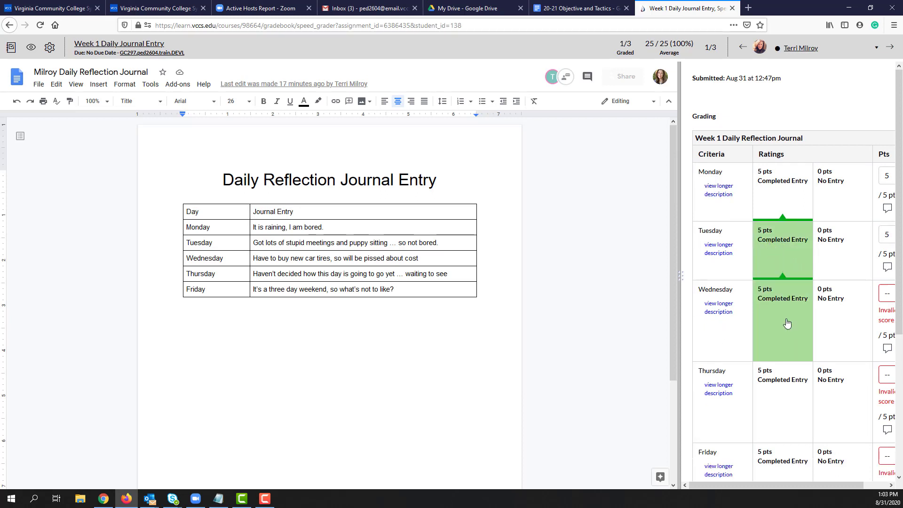
click(786, 318)
scroll(761, 254, down, 1)
scroll(762, 255, down, 1)
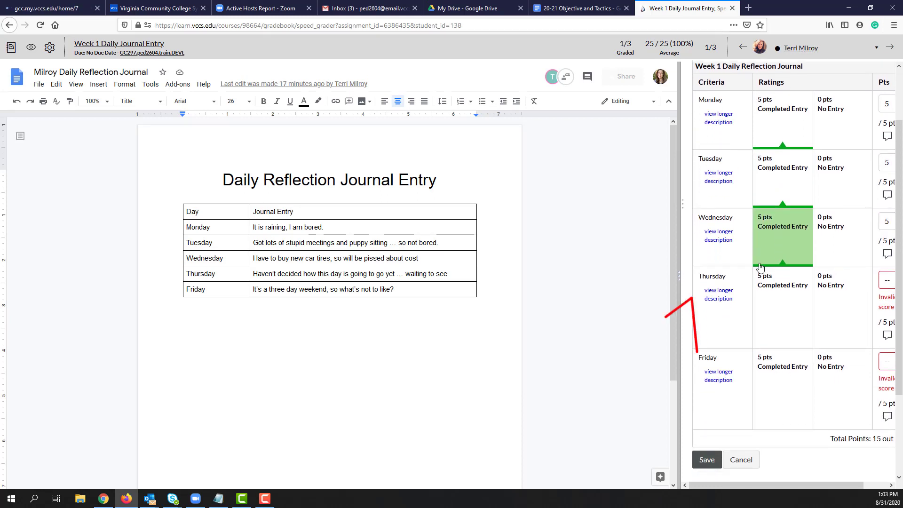
click(706, 436)
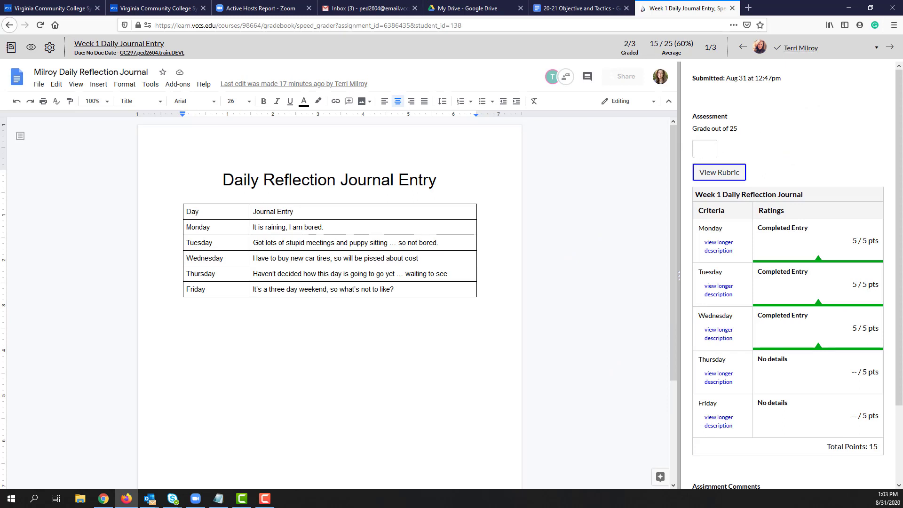
- Give the submission a grade of 15 out of 25 and reopen the submitted Google Doc in SpeedGrader
click(696, 152)
text(15)
click(762, 146)
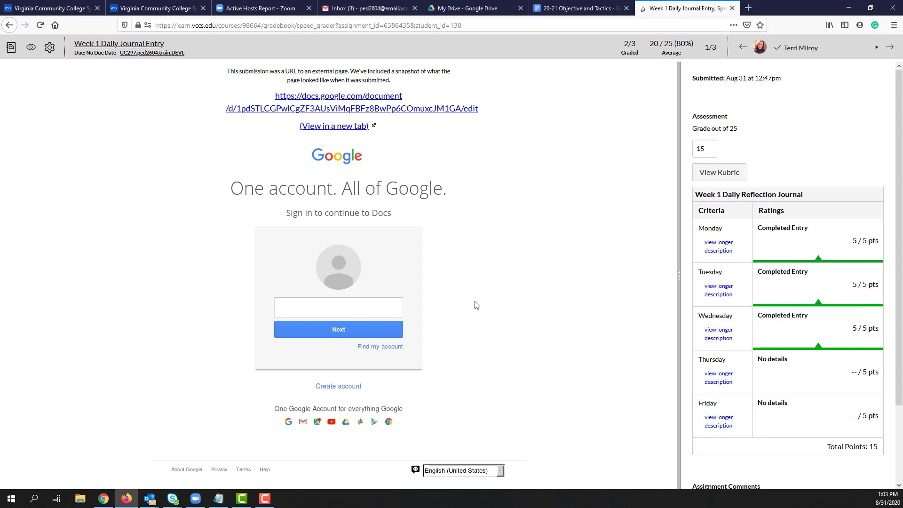
click(342, 100)
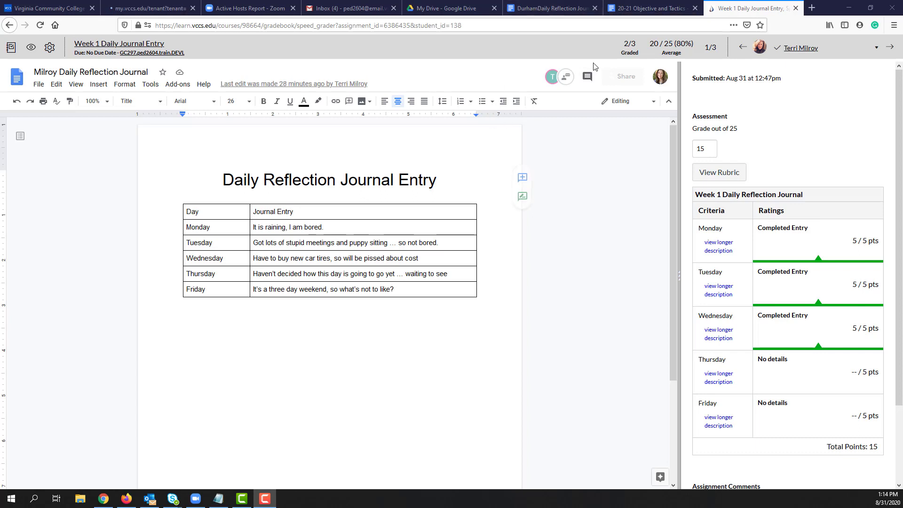
- Switch to the student's Week 1 journal in Google Docs and change access for anyone with the link to Editor
click(557, 4)
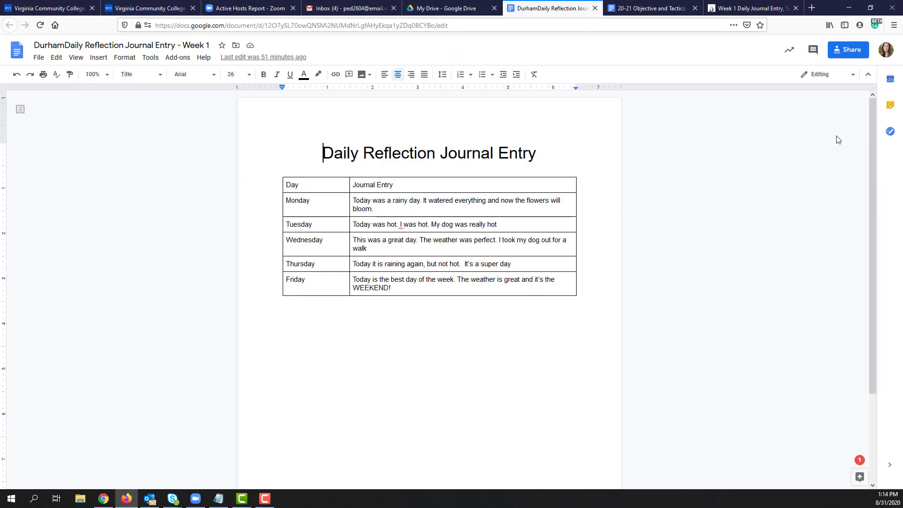
click(841, 51)
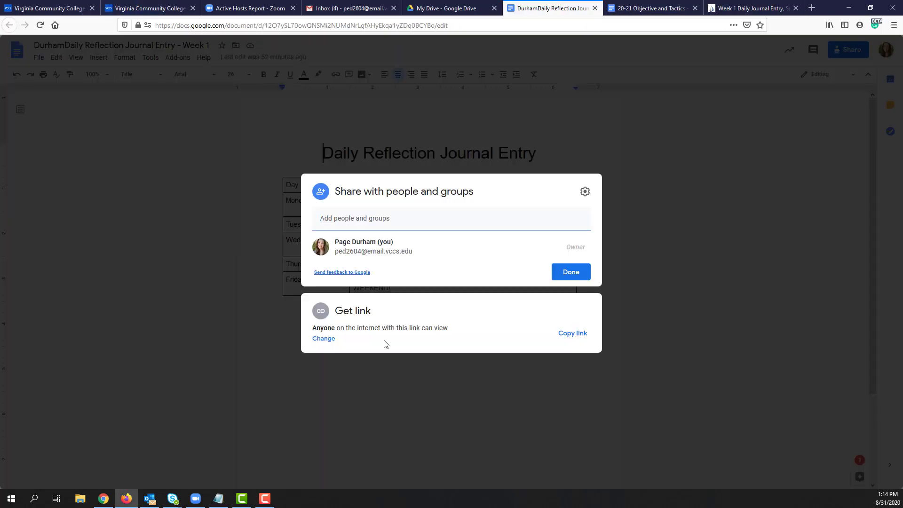
click(385, 343)
click(566, 305)
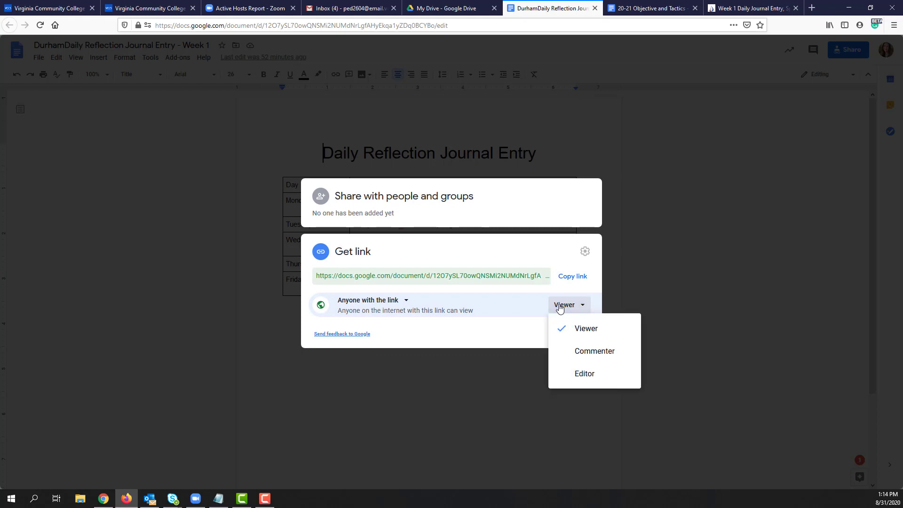
click(568, 377)
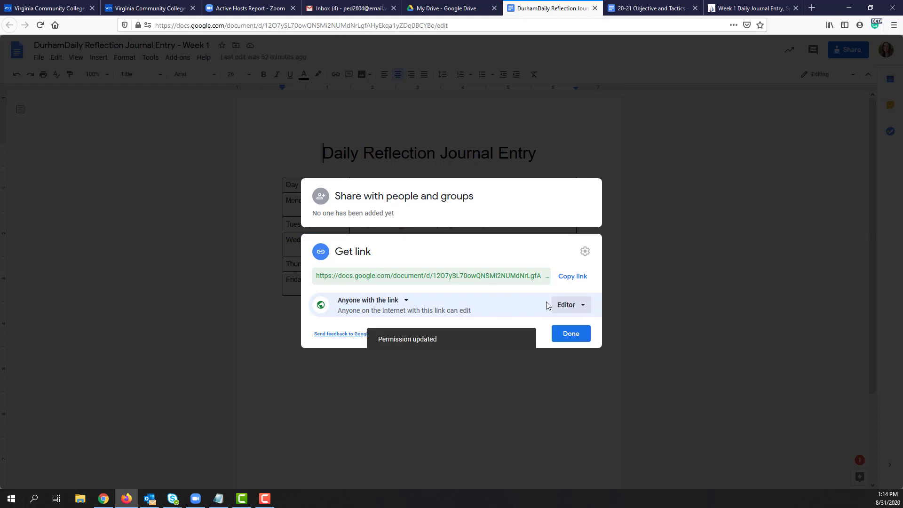
- Finish the sharing settings, return to SpeedGrader, and post the comment "Thanks for submitting" on the submitted Google Doc
click(569, 334)
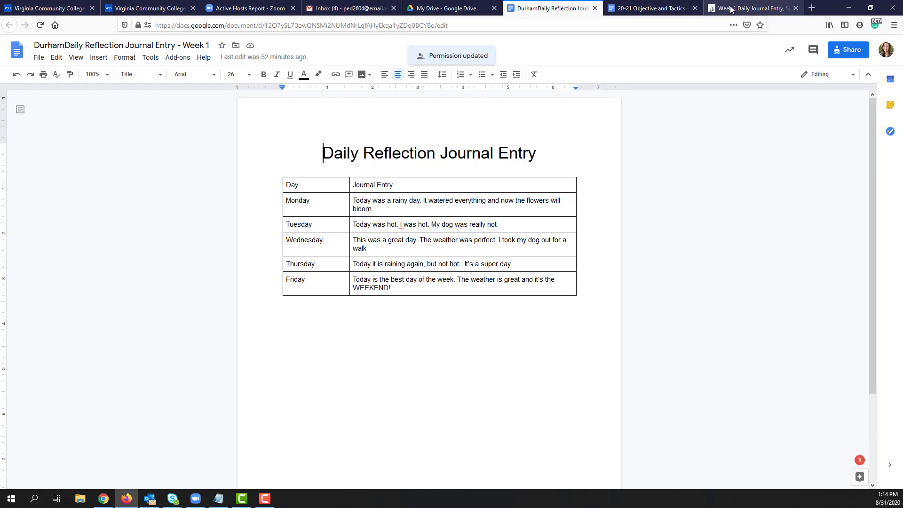
click(748, 8)
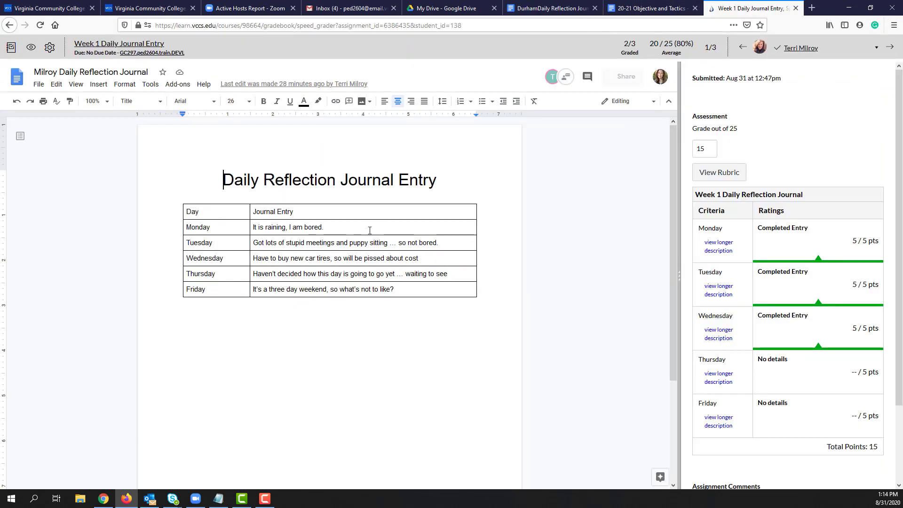
click(370, 231)
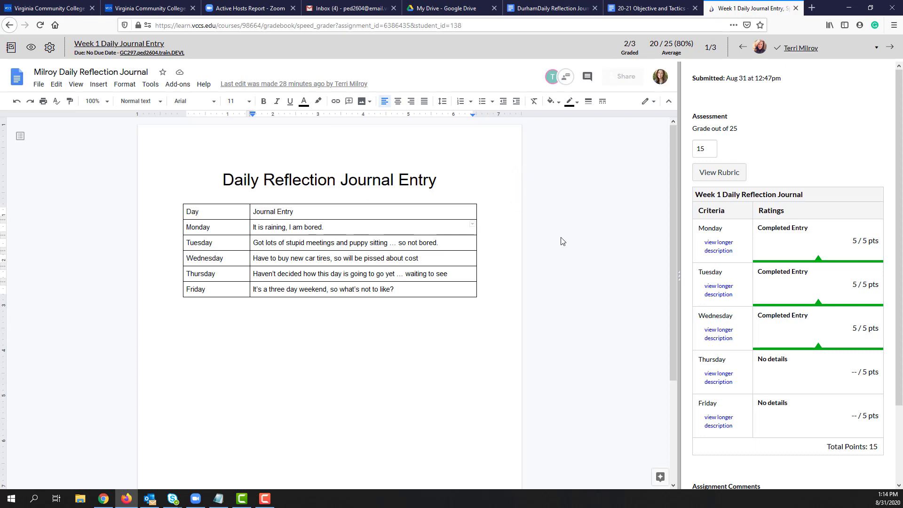
mouse_move(555, 163)
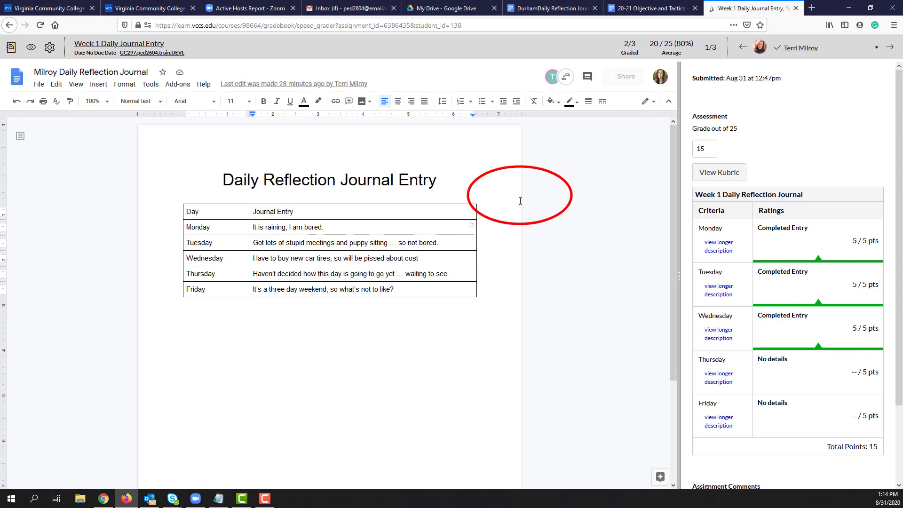
mouse_move(538, 196)
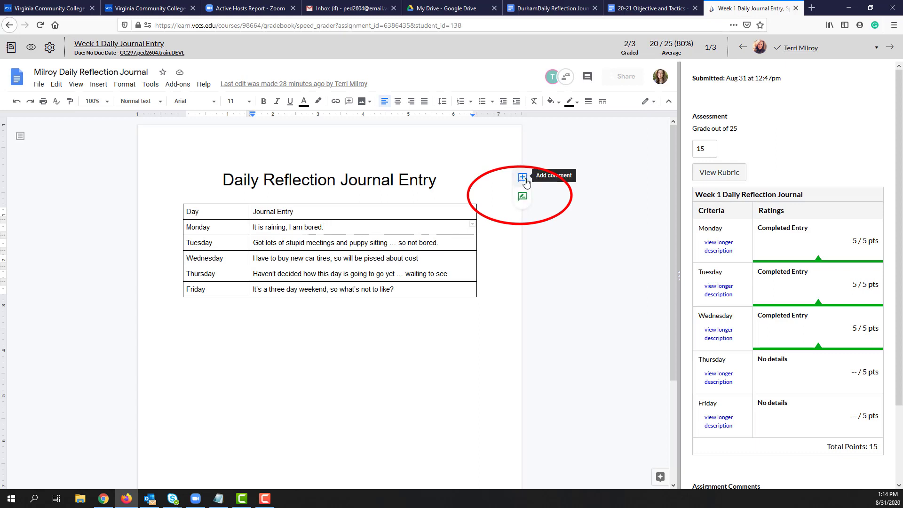
click(522, 178)
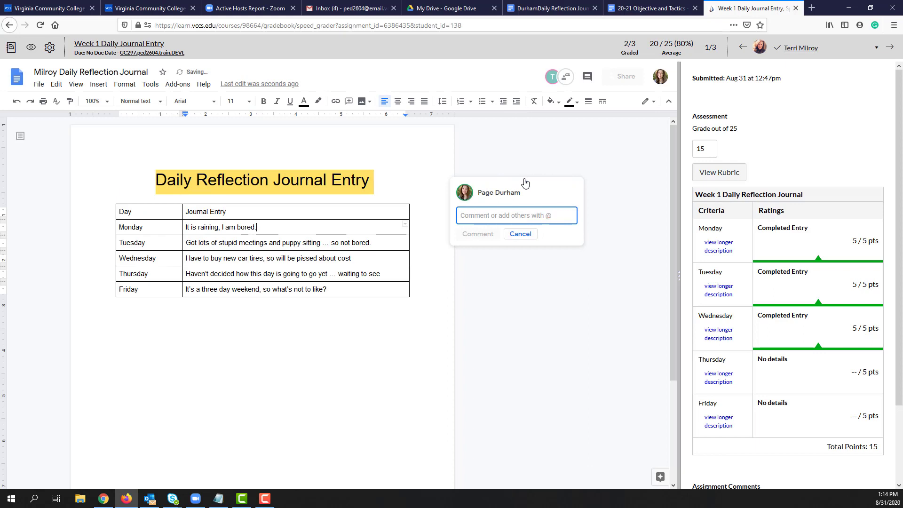
text(Thanks for submitting)
click(488, 234)
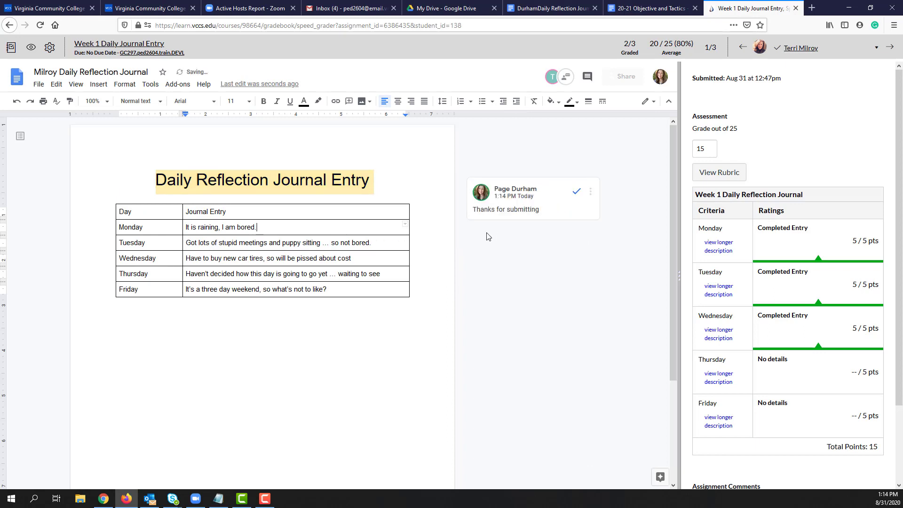